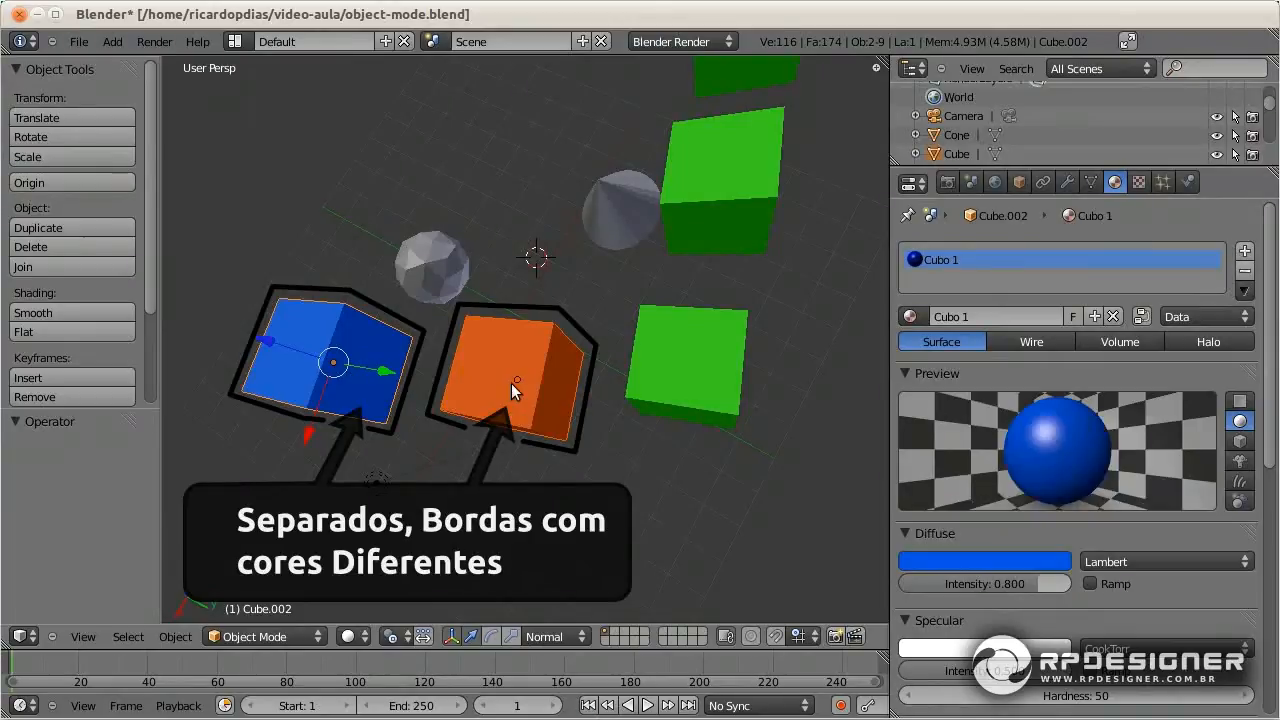
Join the selected blue and orange cubes into one object and remove its Cubo 2 material slot.
key("ctrl+j")
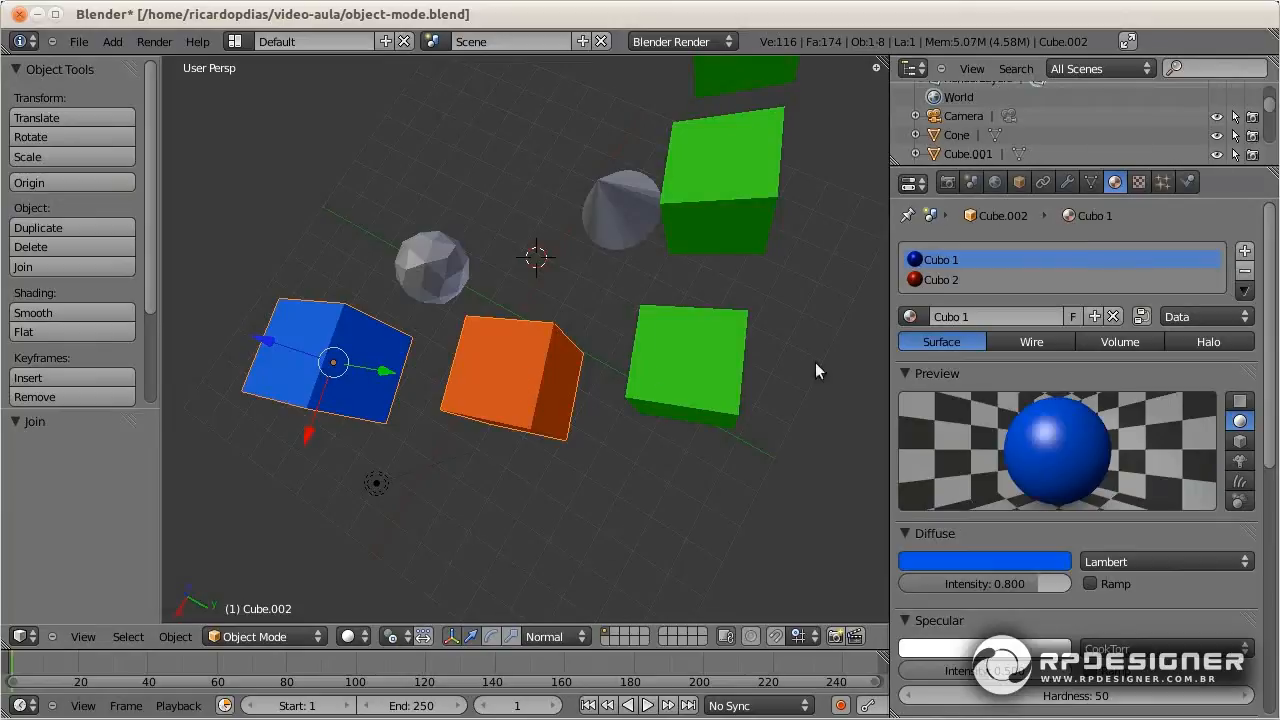
left_click(950, 283)
left_click(1245, 271)
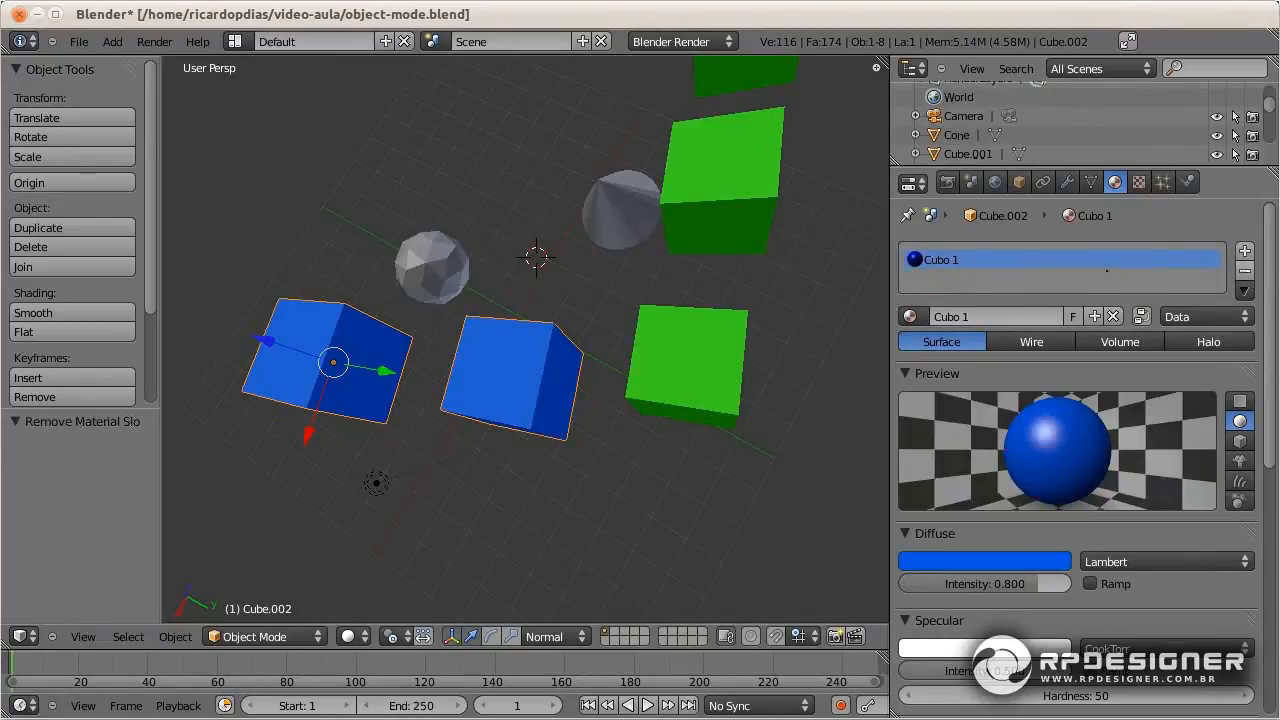
Switch the joined cubes' material to Cubo 2 and back to Cubo 1.
left_click(910, 316)
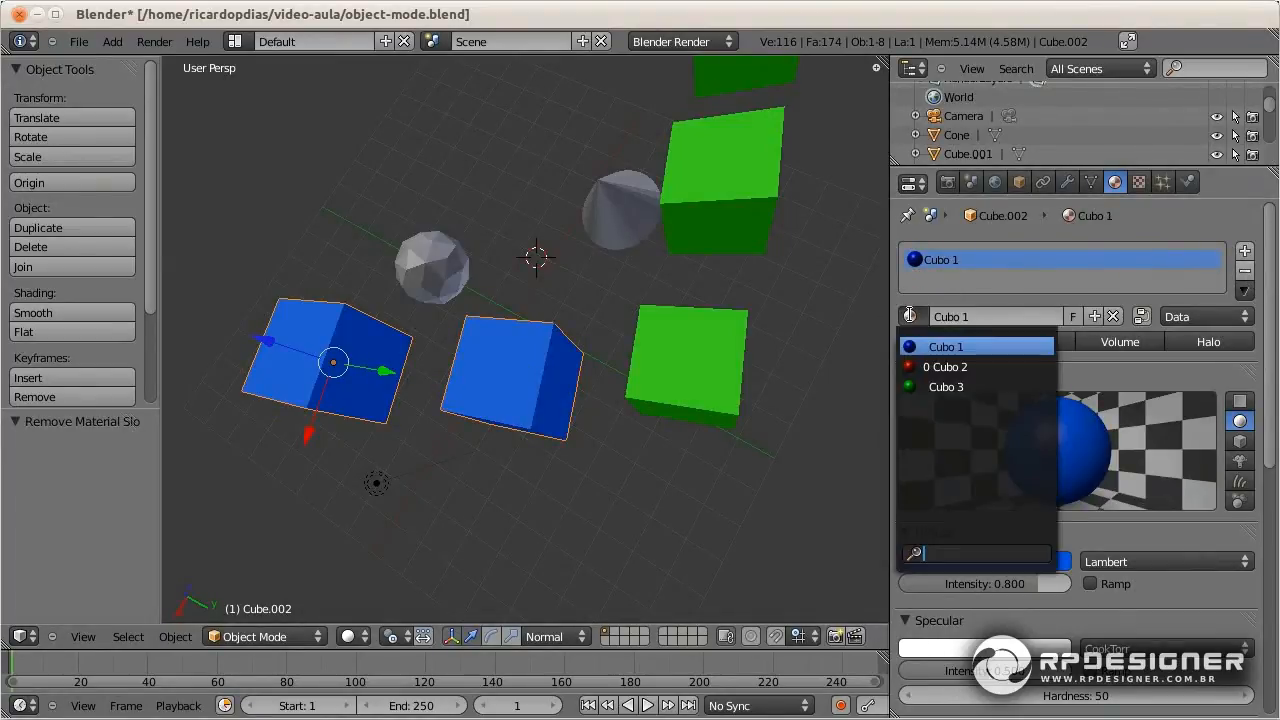
left_click(945, 366)
left_click(910, 316)
left_click(942, 366)
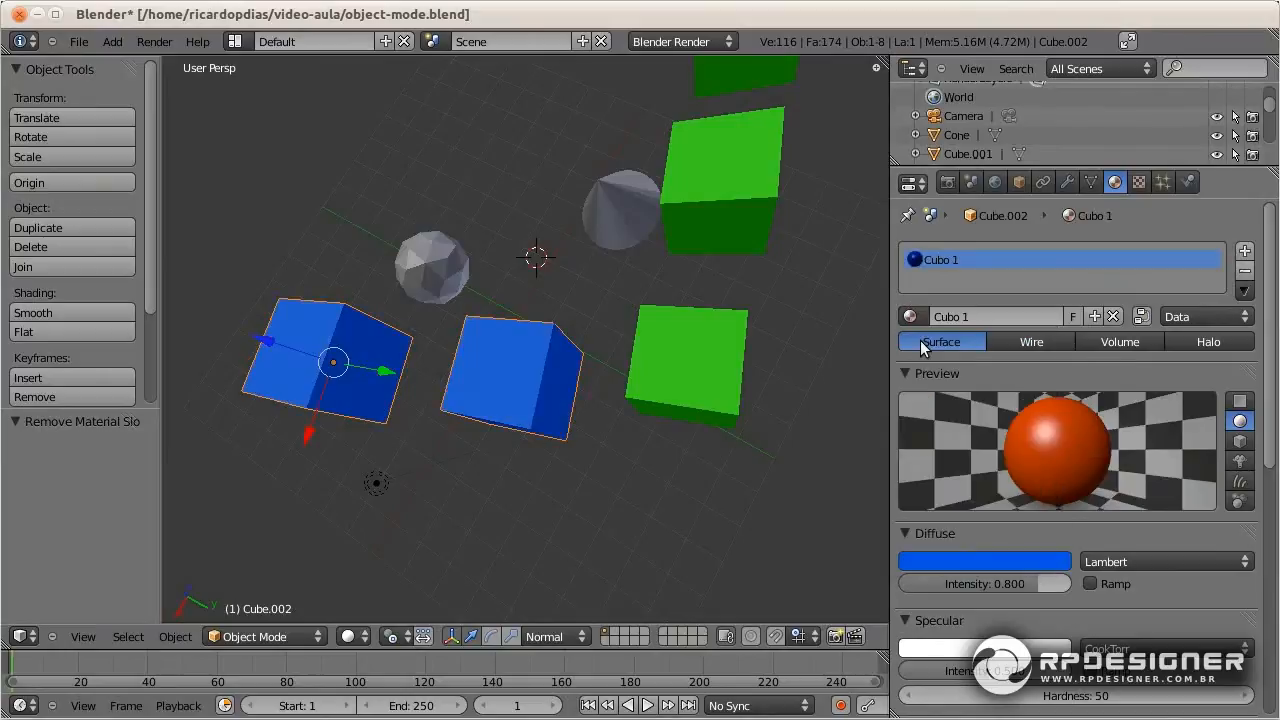
Enter and leave Edit Mode on the joined cubes, and try moving them together as one object.
key("Tab")
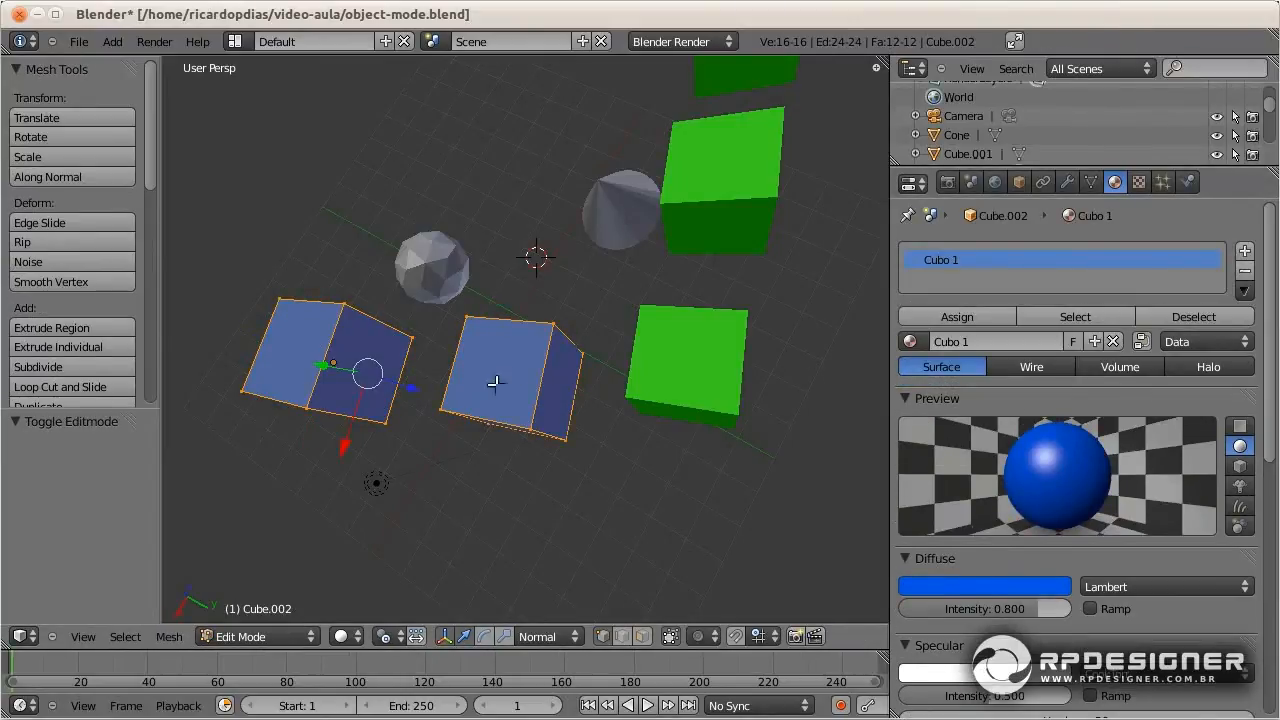
key("Tab")
key("g")
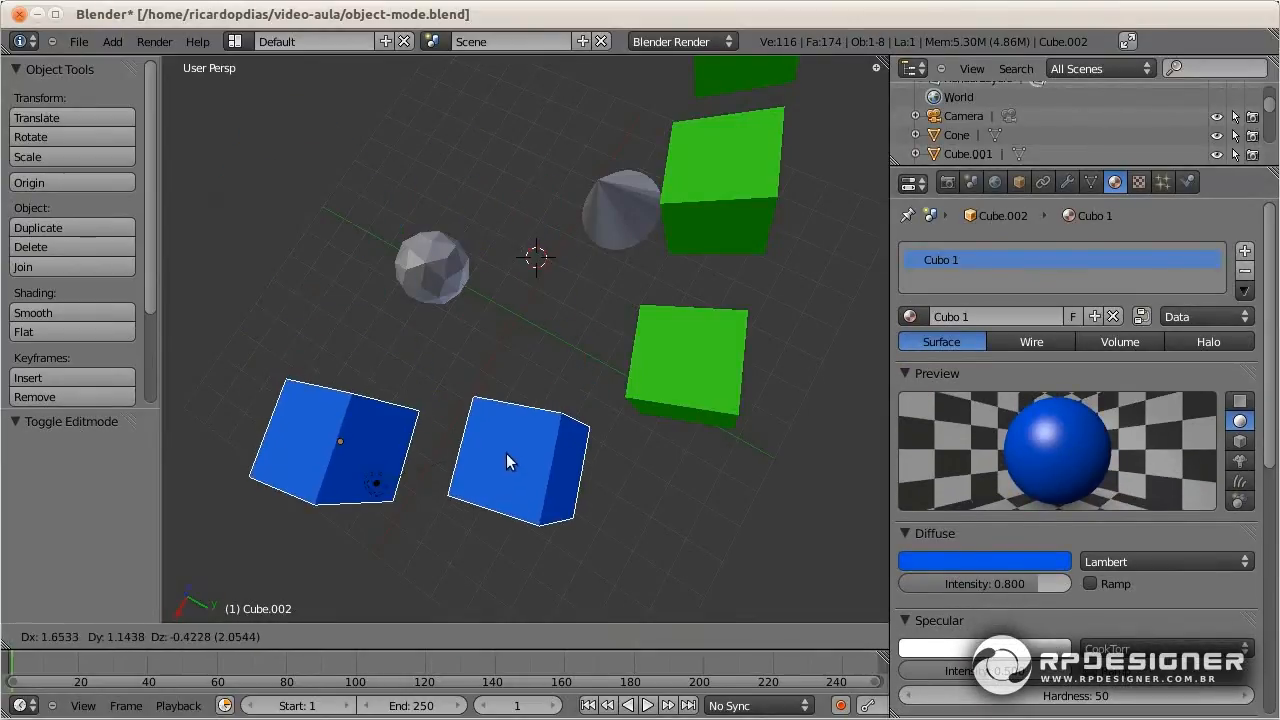
left_click(500, 380)
scroll(491, 280, "down", 3)
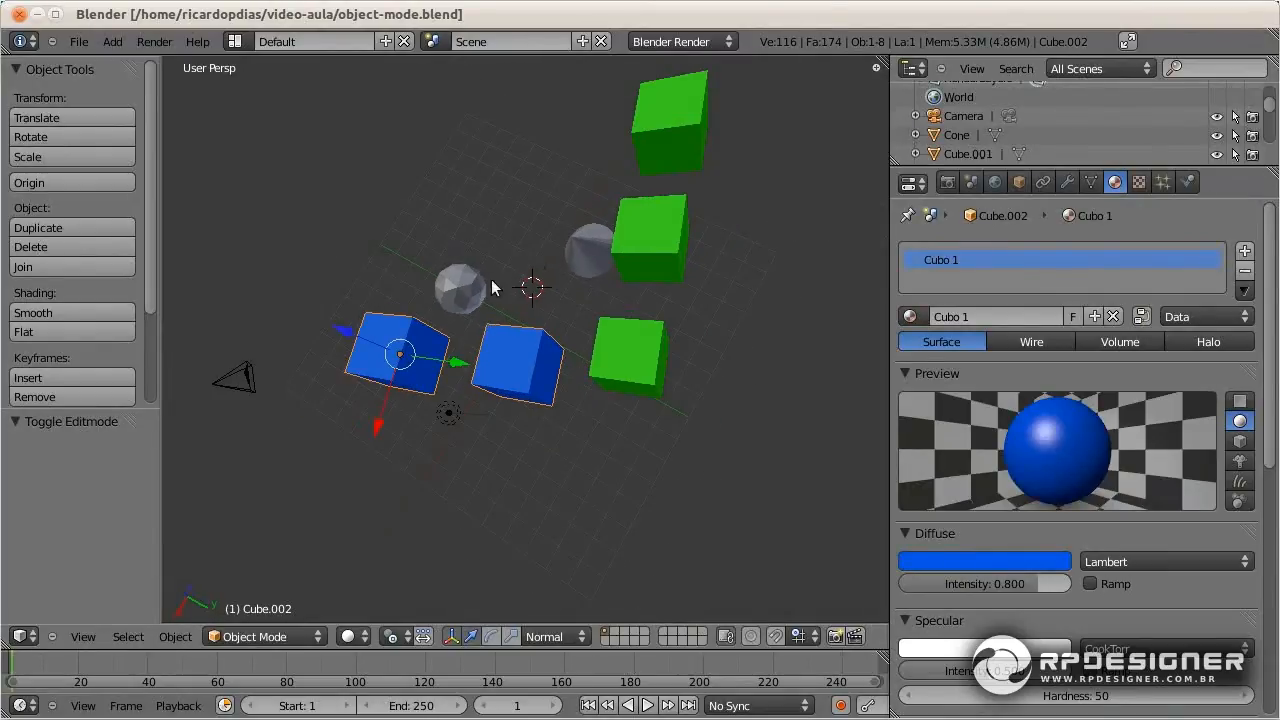
Select the Bezier curve, the joined blue cubes and the green cube beside them in turn.
middle_click_drag(491, 279, 513, 313)
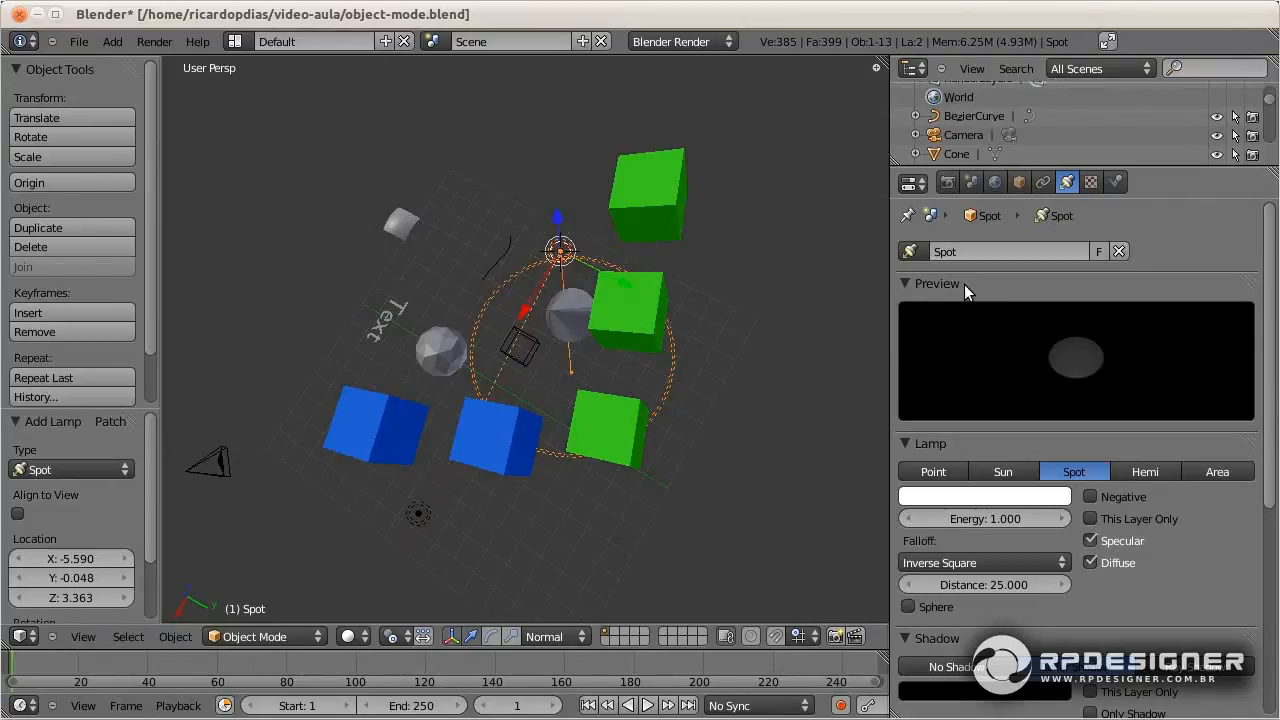
right_click(497, 258)
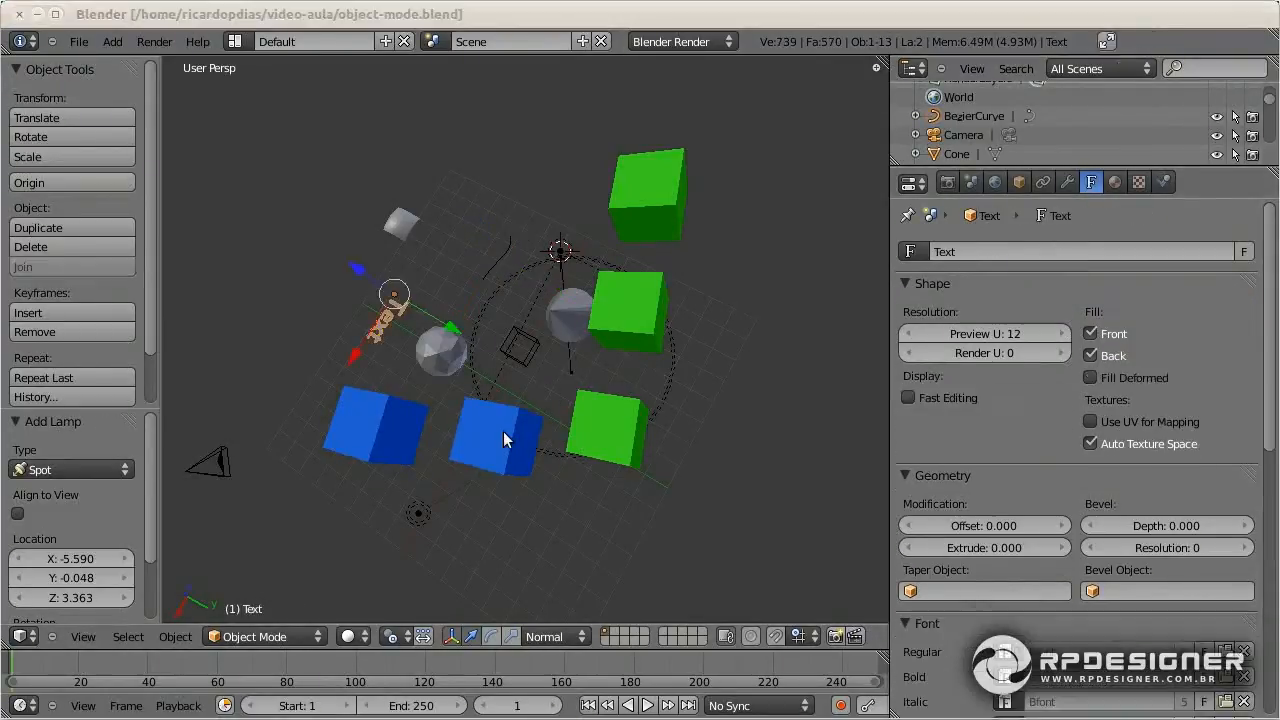
right_click(503, 431)
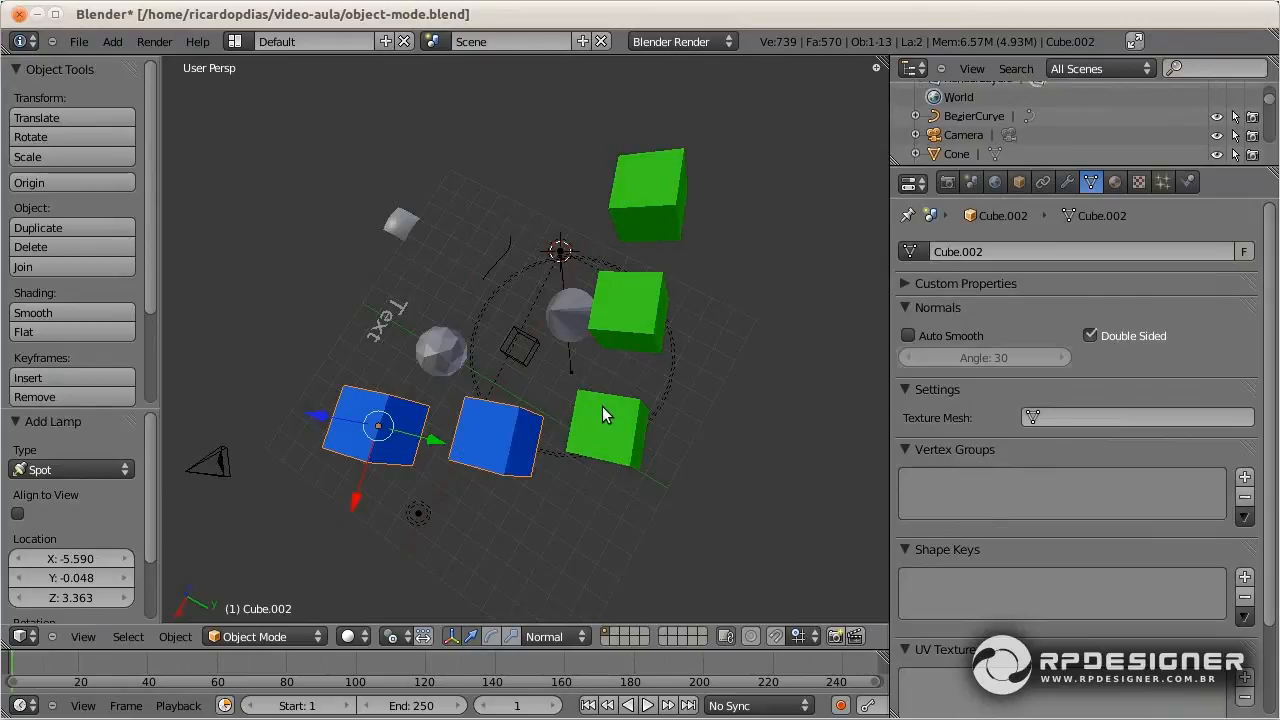
right_click(602, 405)
Move the joined blue cubes to layer 2, view that layer, and return to layer 1.
right_click(495, 433)
key("m")
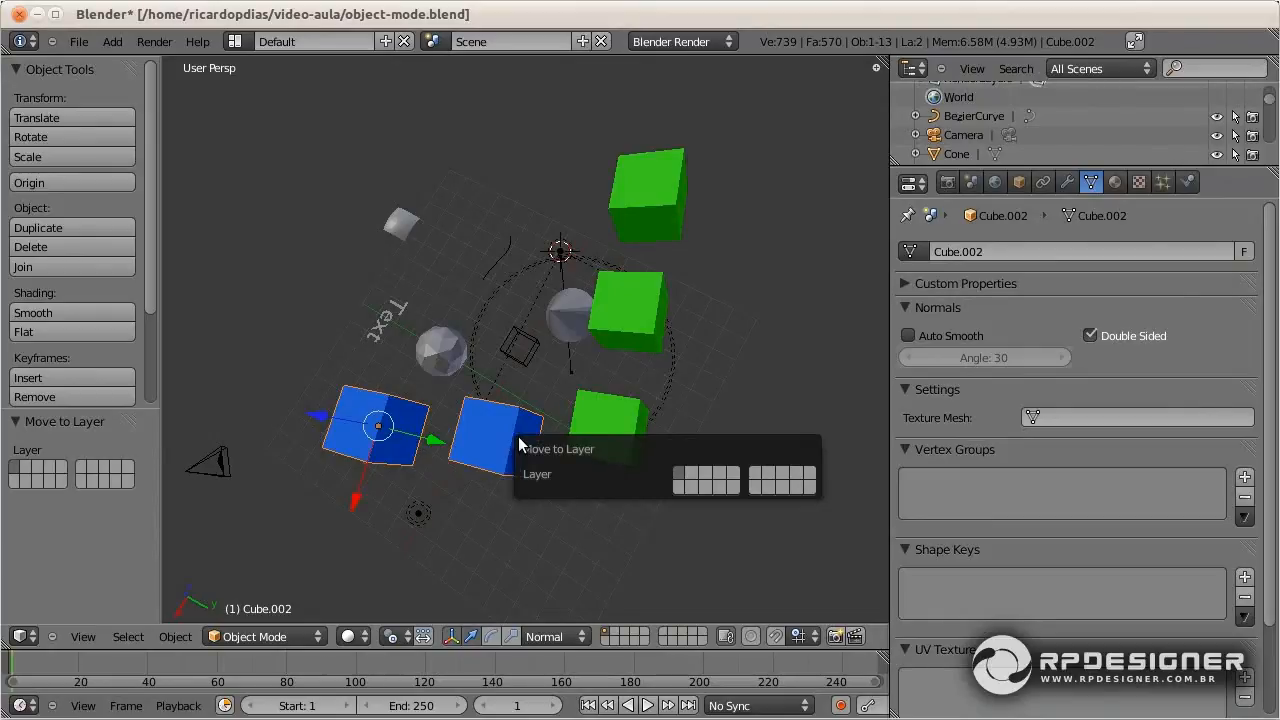
left_click(692, 479)
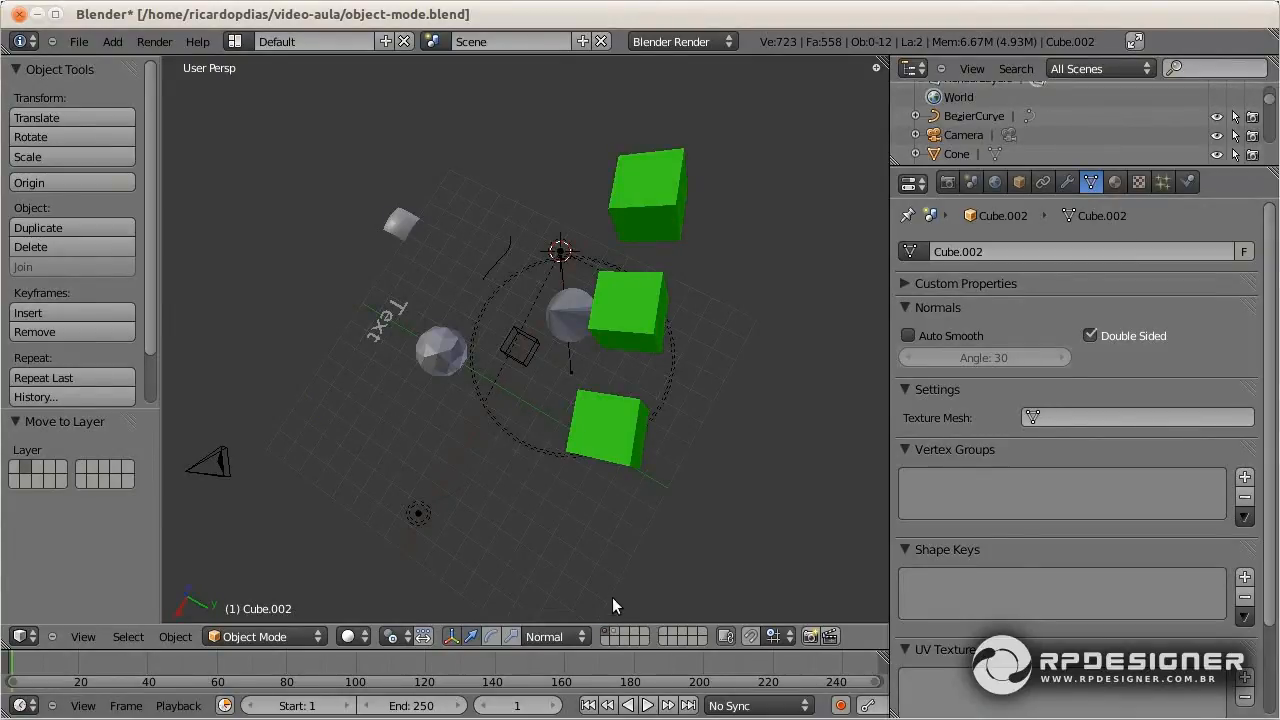
left_click(615, 635)
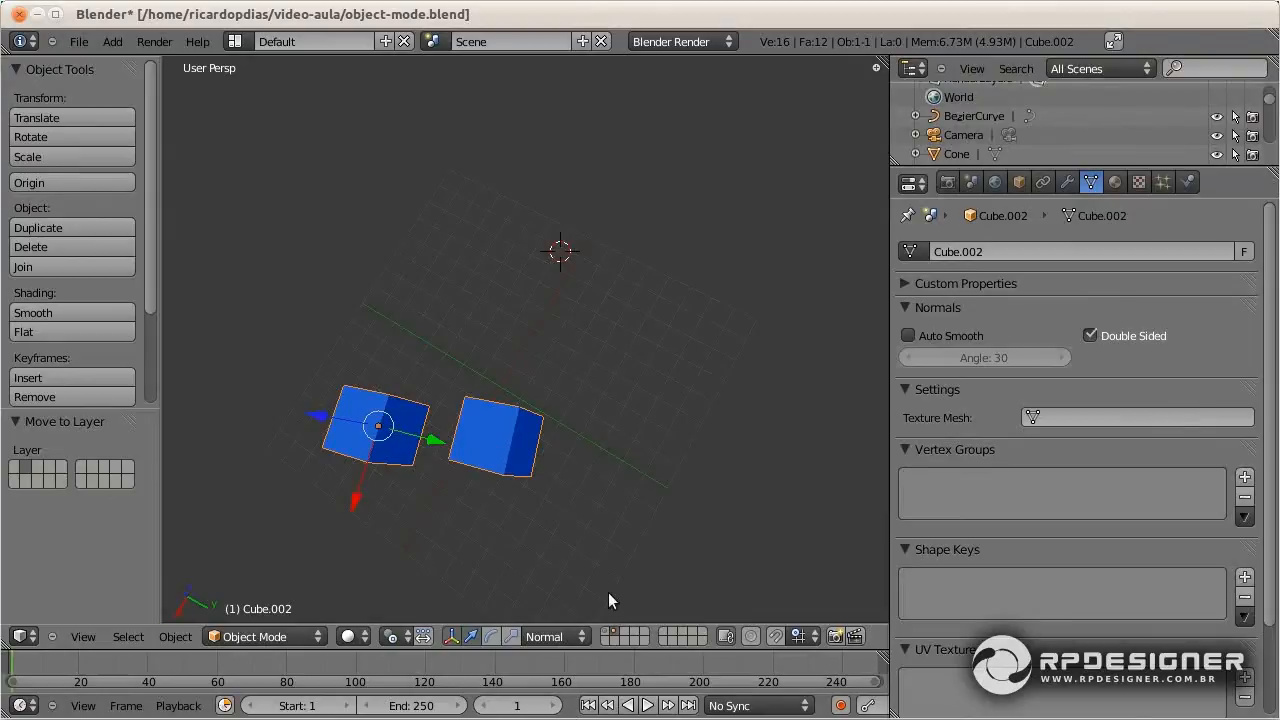
left_click(606, 636)
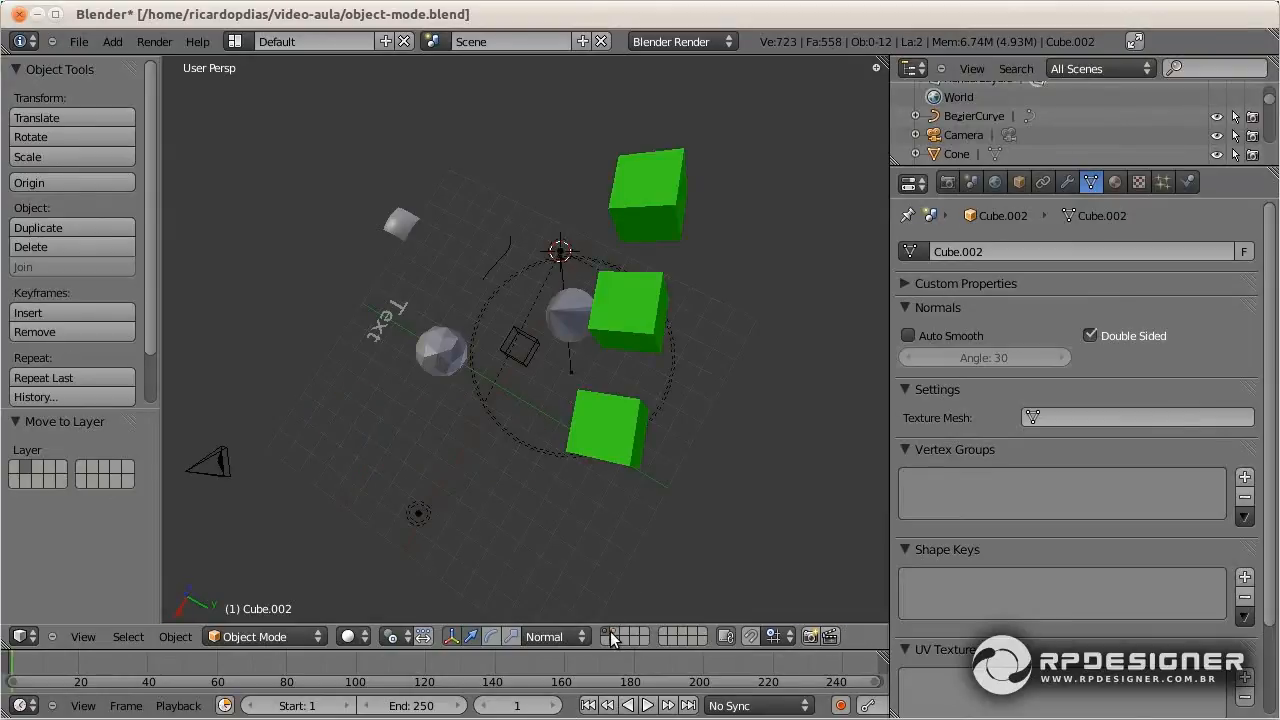
Assign the green cube nearest the blue cubes' row to layers 1, 2 and 3 simultaneously.
right_click(606, 426)
key("m")
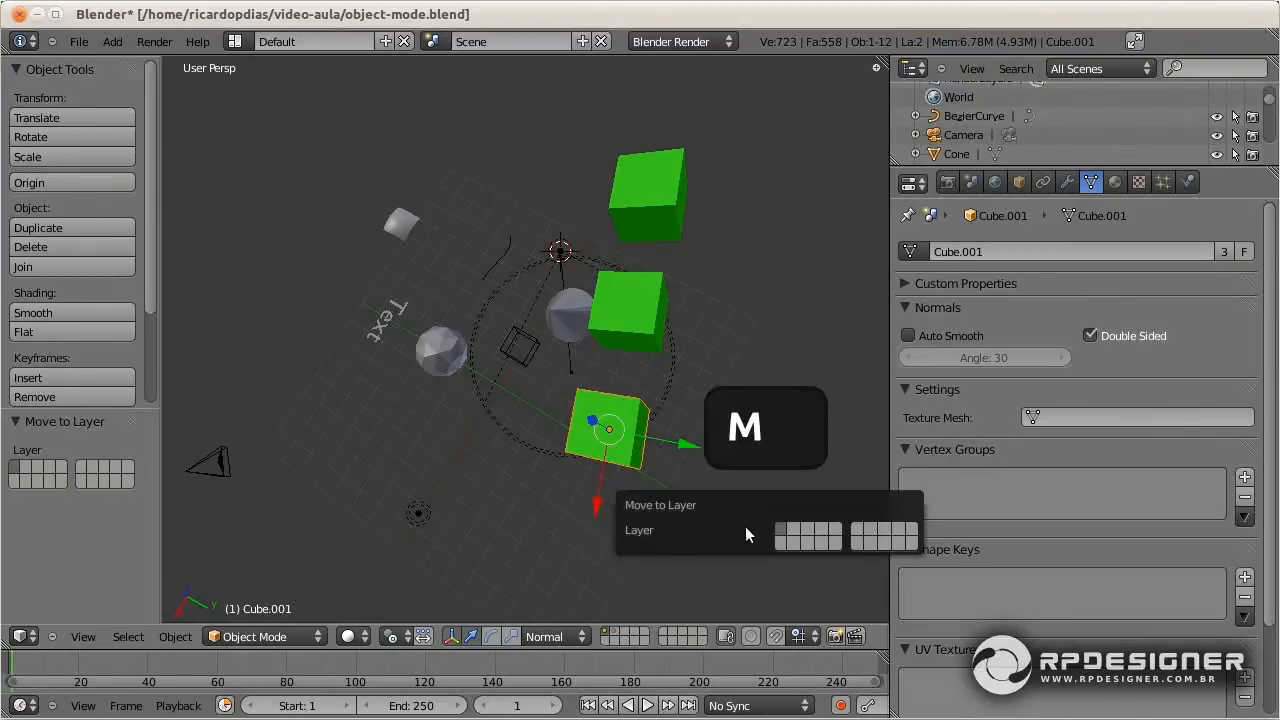
left_click(810, 531, "shift")
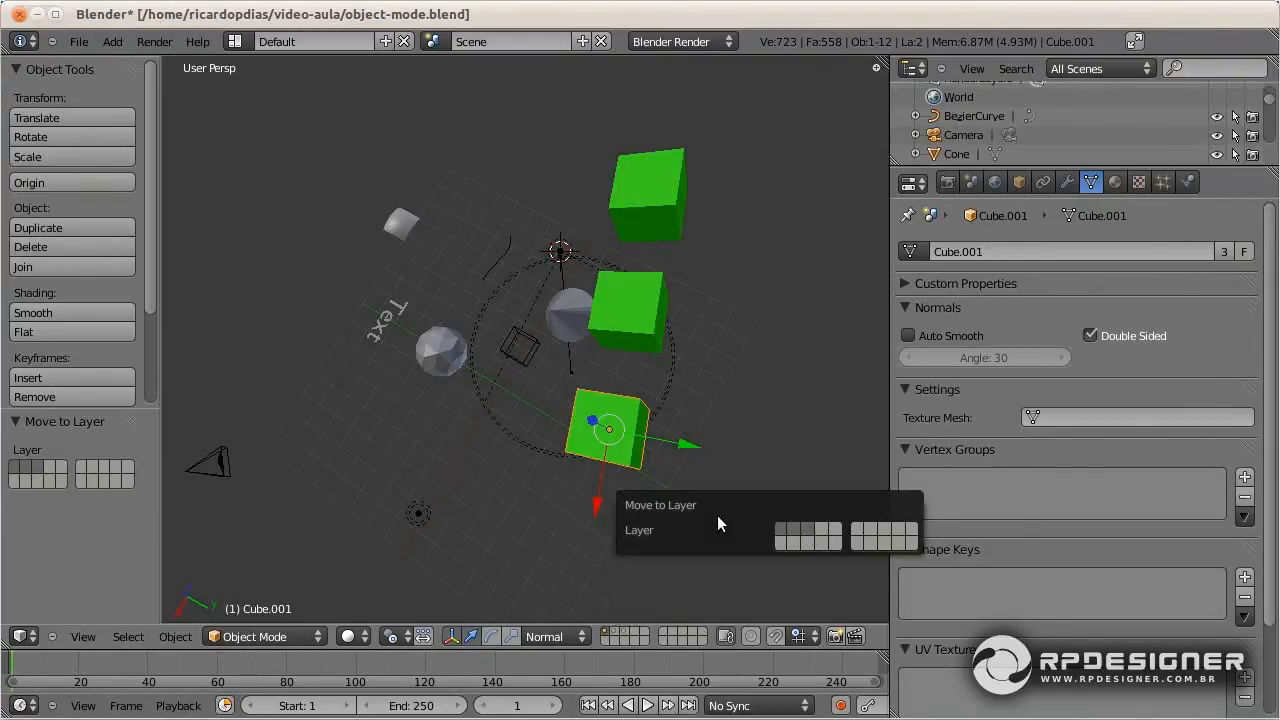
View layers 1 to 4 individually to check where the green cube appears, ending on layer 1.
left_click(625, 631)
left_click(613, 631)
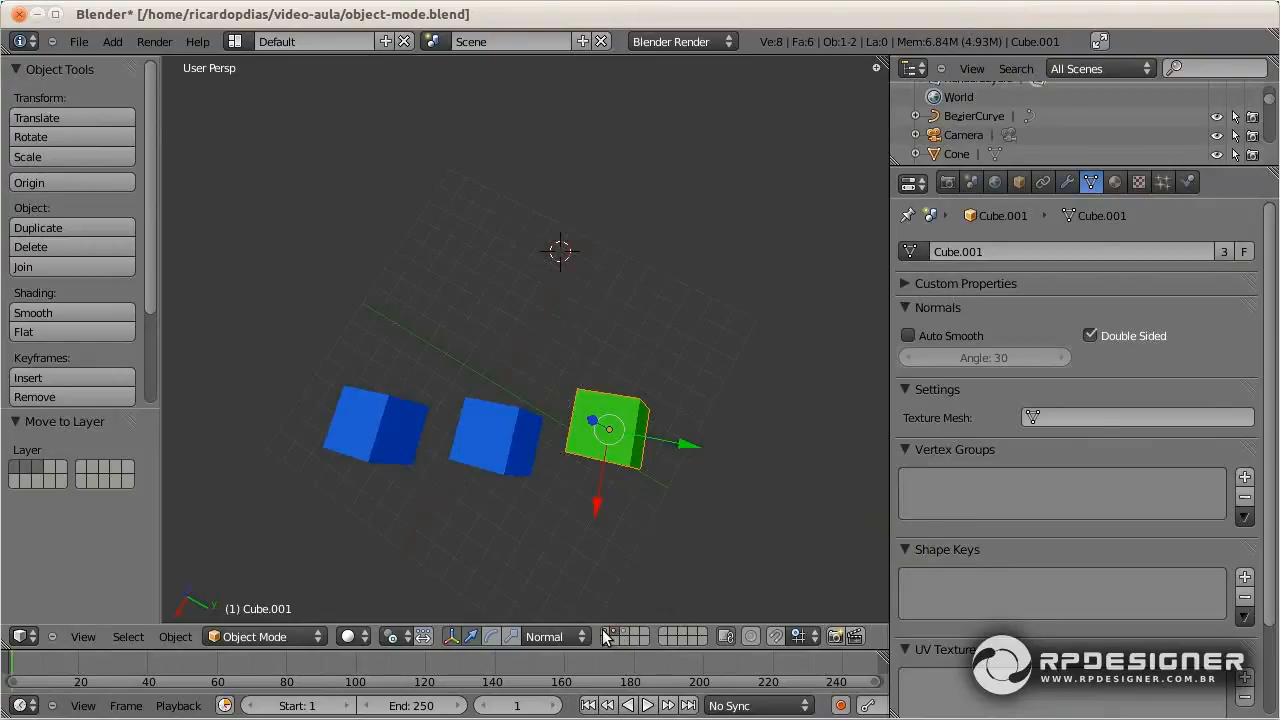
left_click(605, 632)
left_click(633, 631)
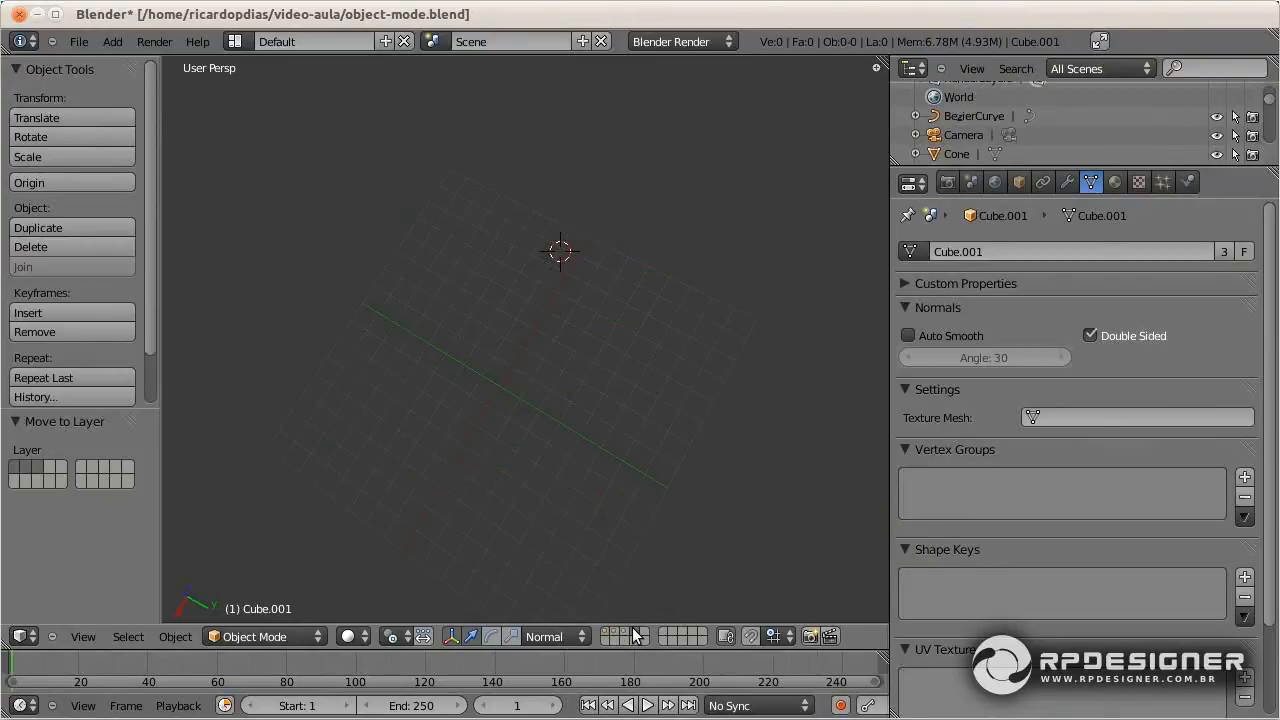
left_click(625, 631)
left_click(605, 632)
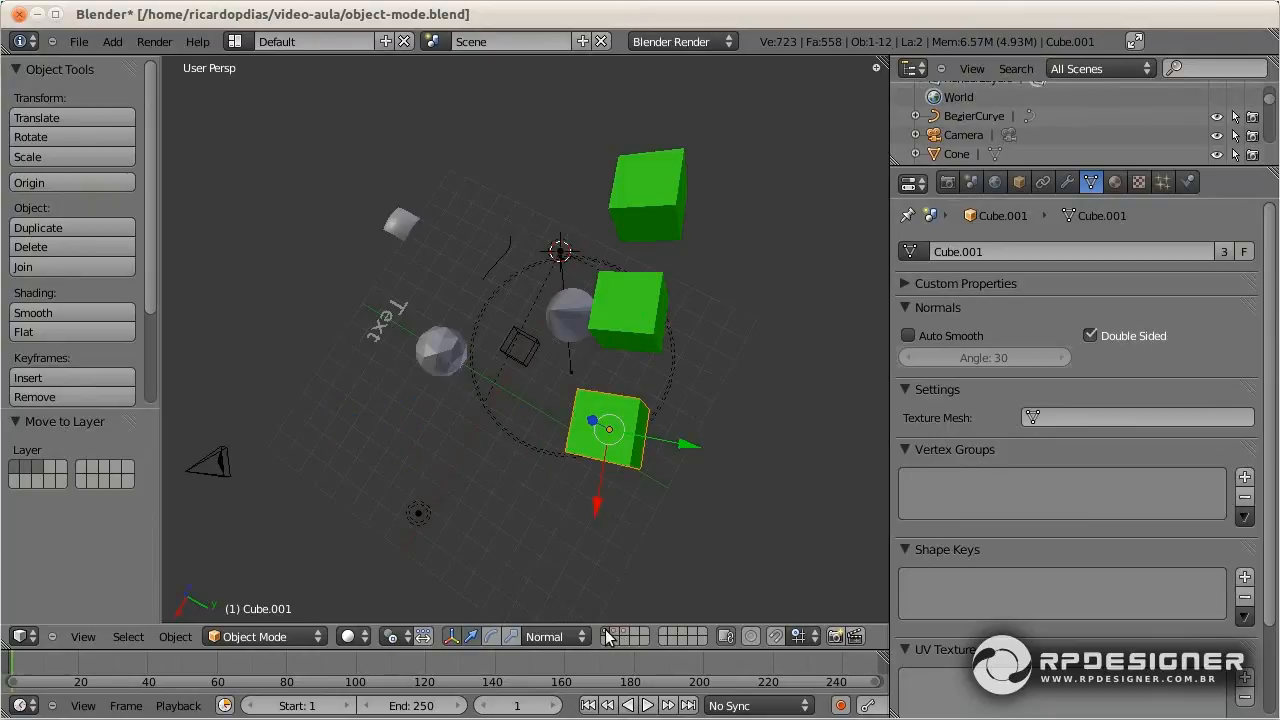
Move the two remaining green cubes, the cone and the icosphere to layer 3.
right_click(622, 318)
right_click(650, 207, "shift")
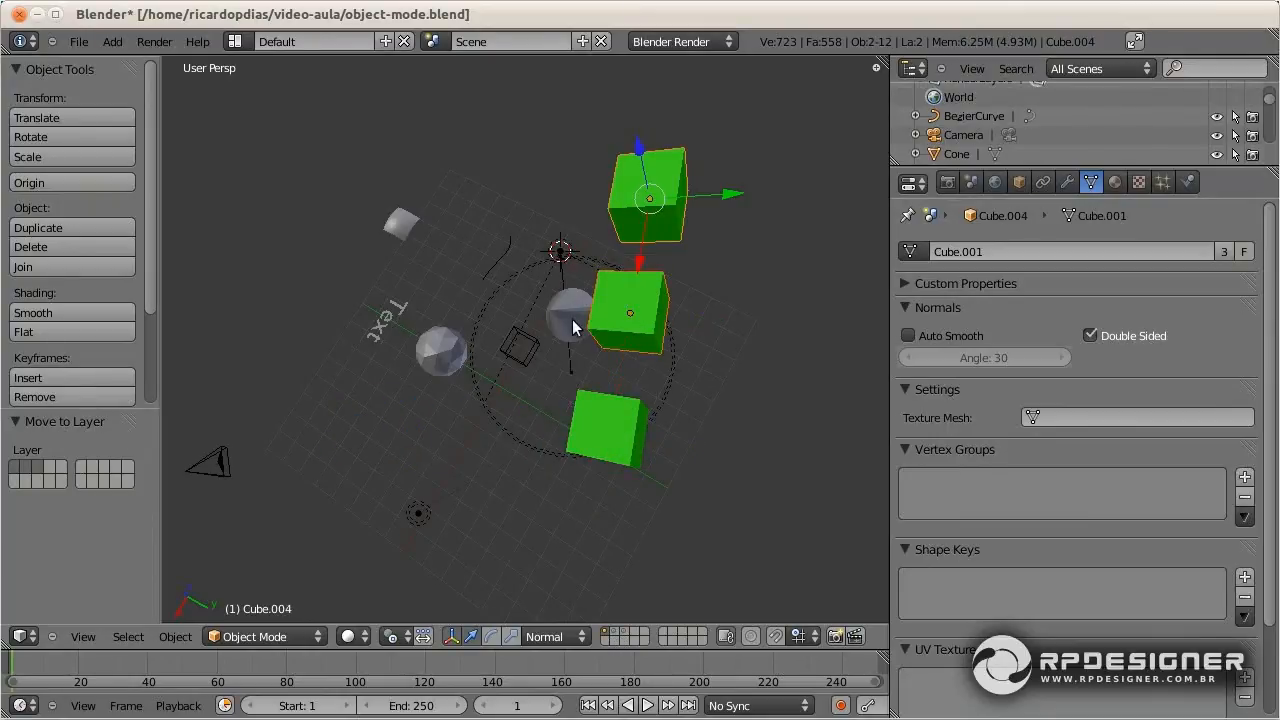
right_click(565, 318, "shift")
right_click(445, 352, "shift")
key("m")
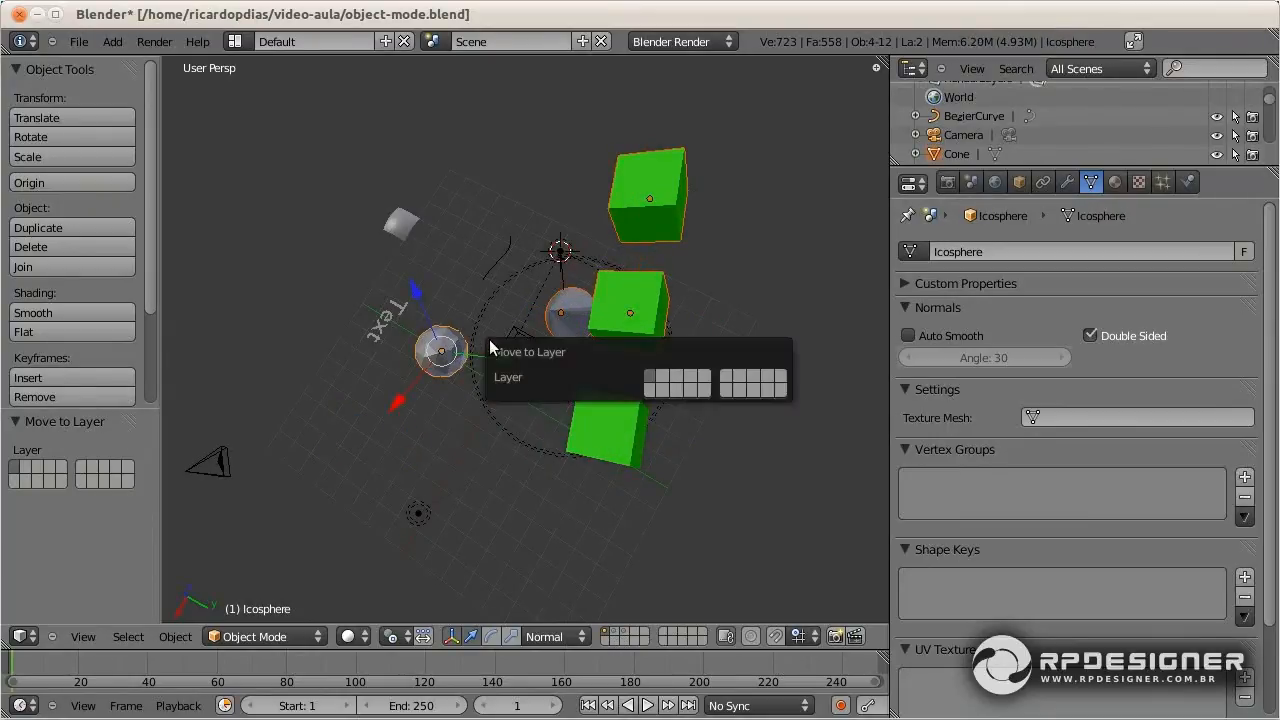
left_click(675, 381)
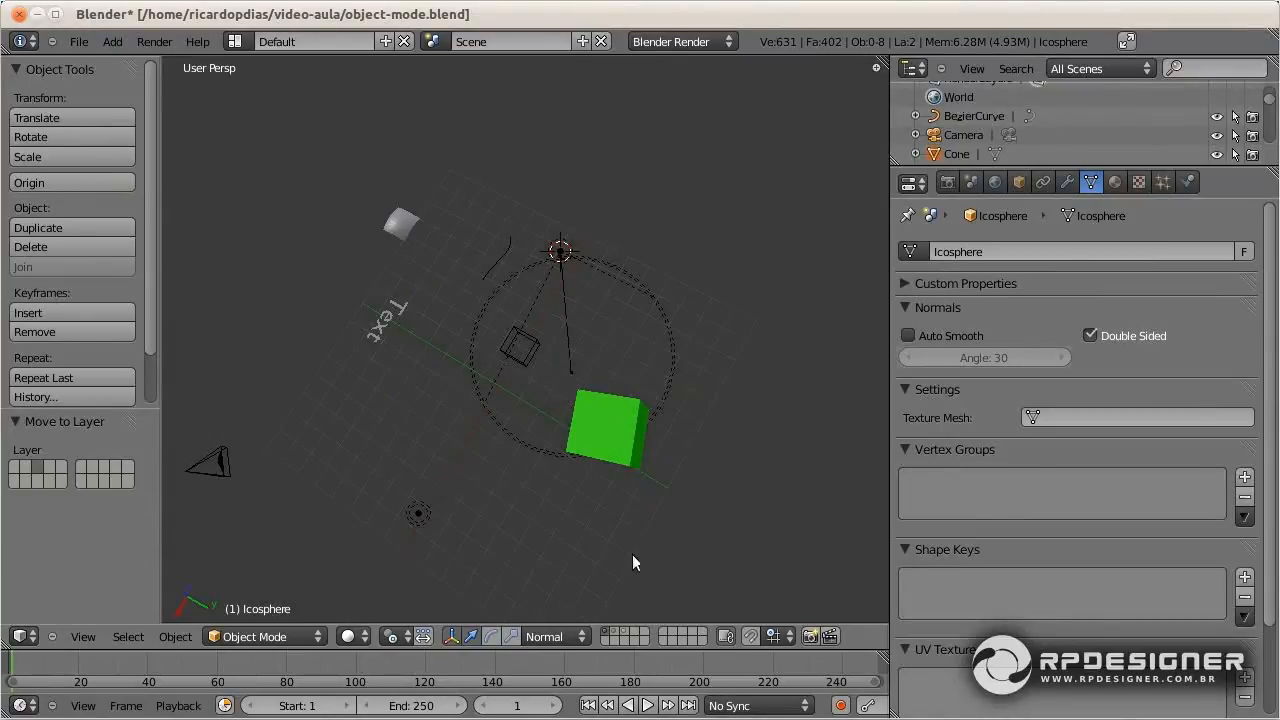
View layer 3 alone, return to layer 1, and add layers 2 and 3 to the visible layers.
left_click(625, 632)
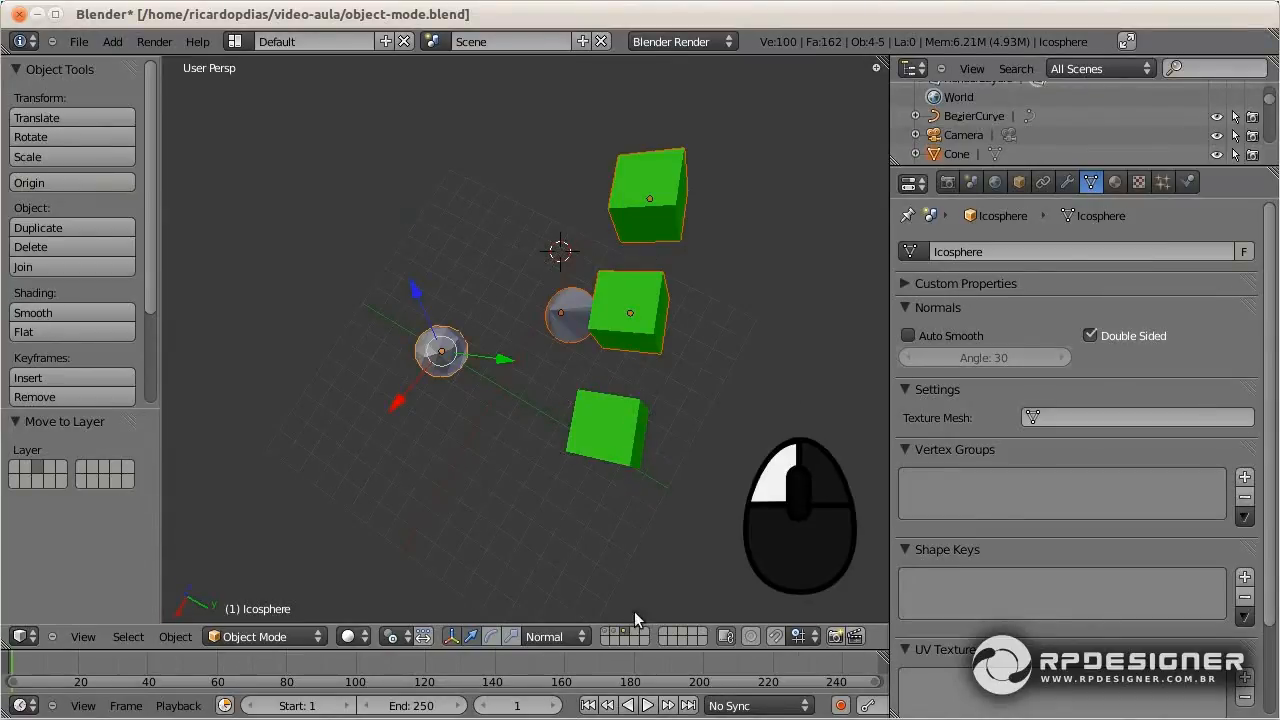
left_click(615, 631)
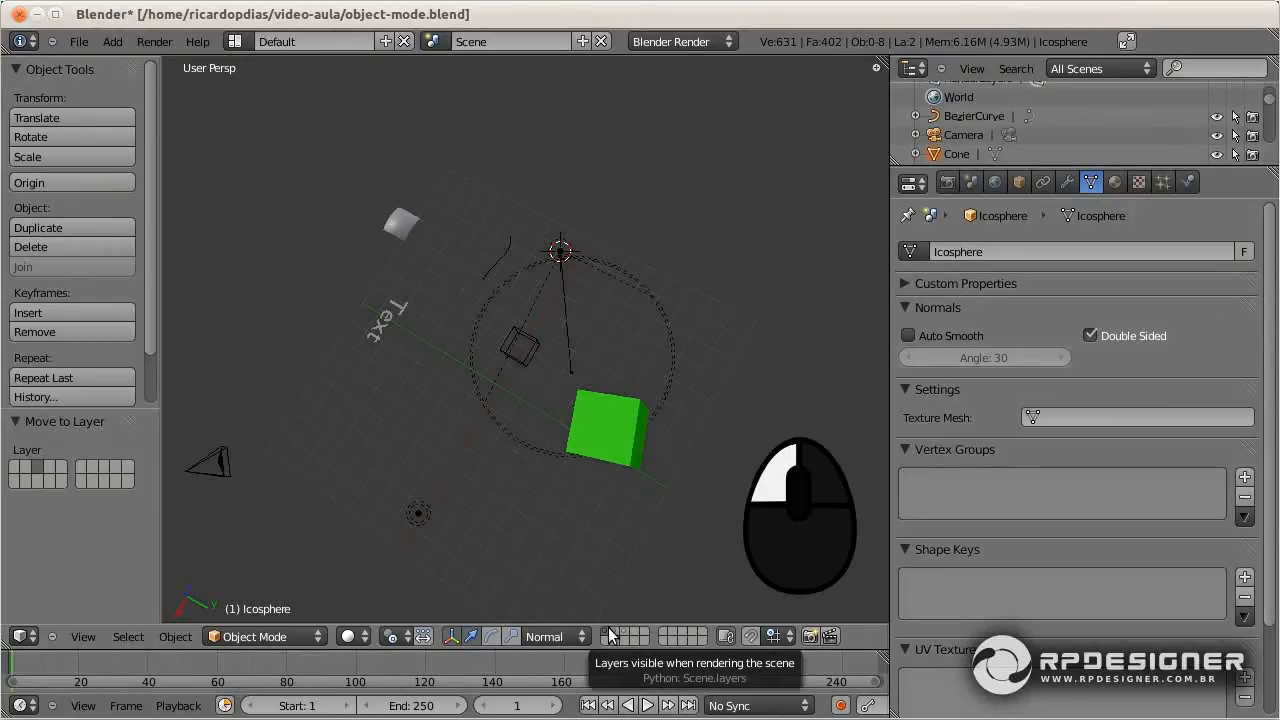
left_click(612, 638, "shift")
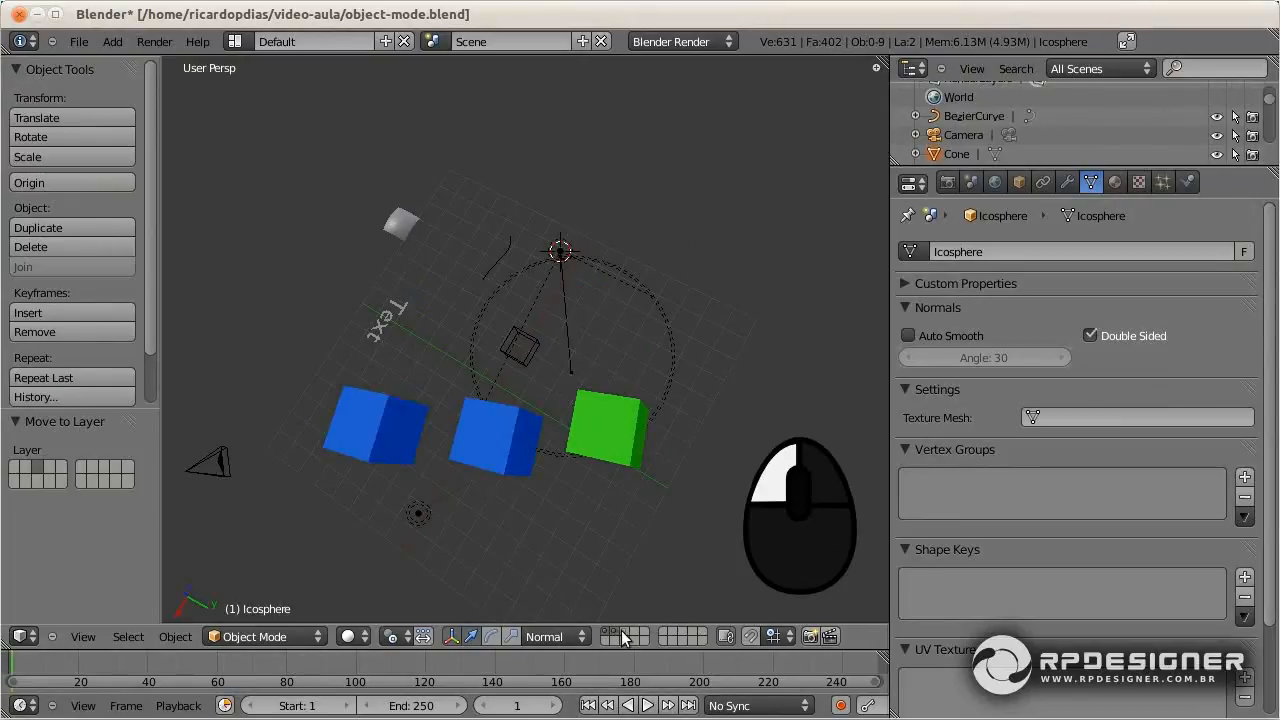
left_click(625, 632, "shift")
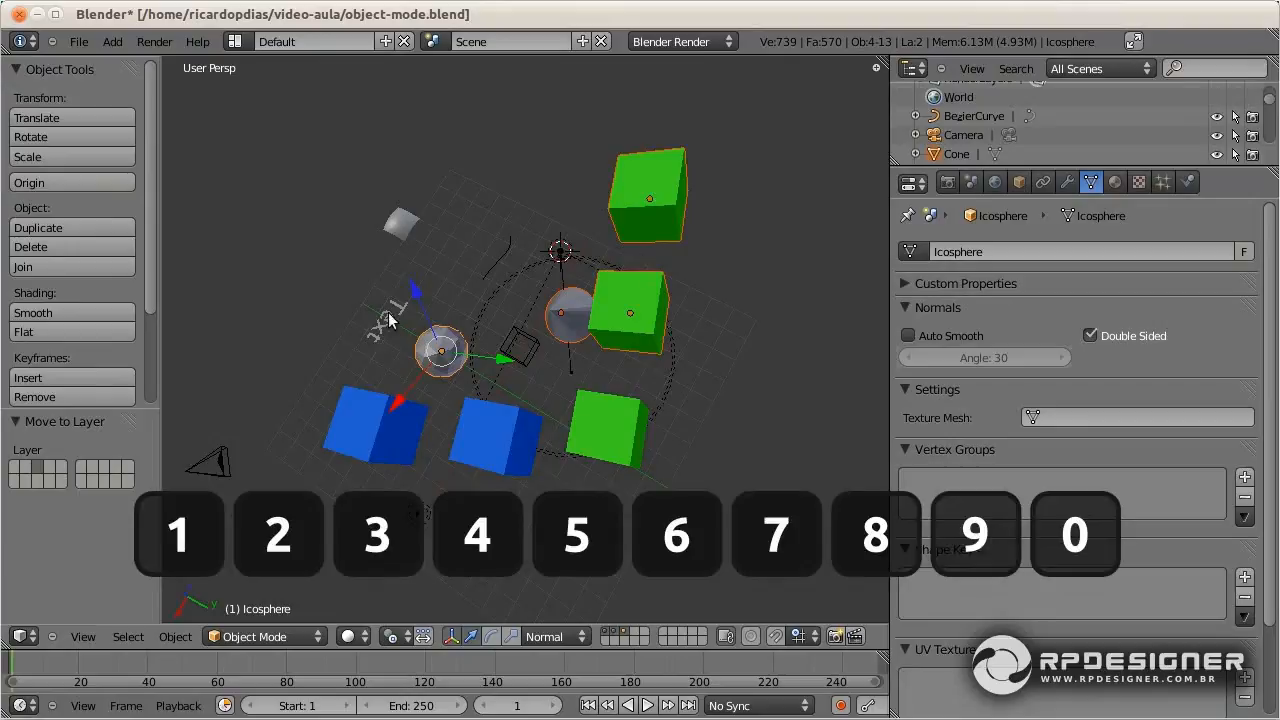
View layers 1 through 10 one at a time in order.
key("1")
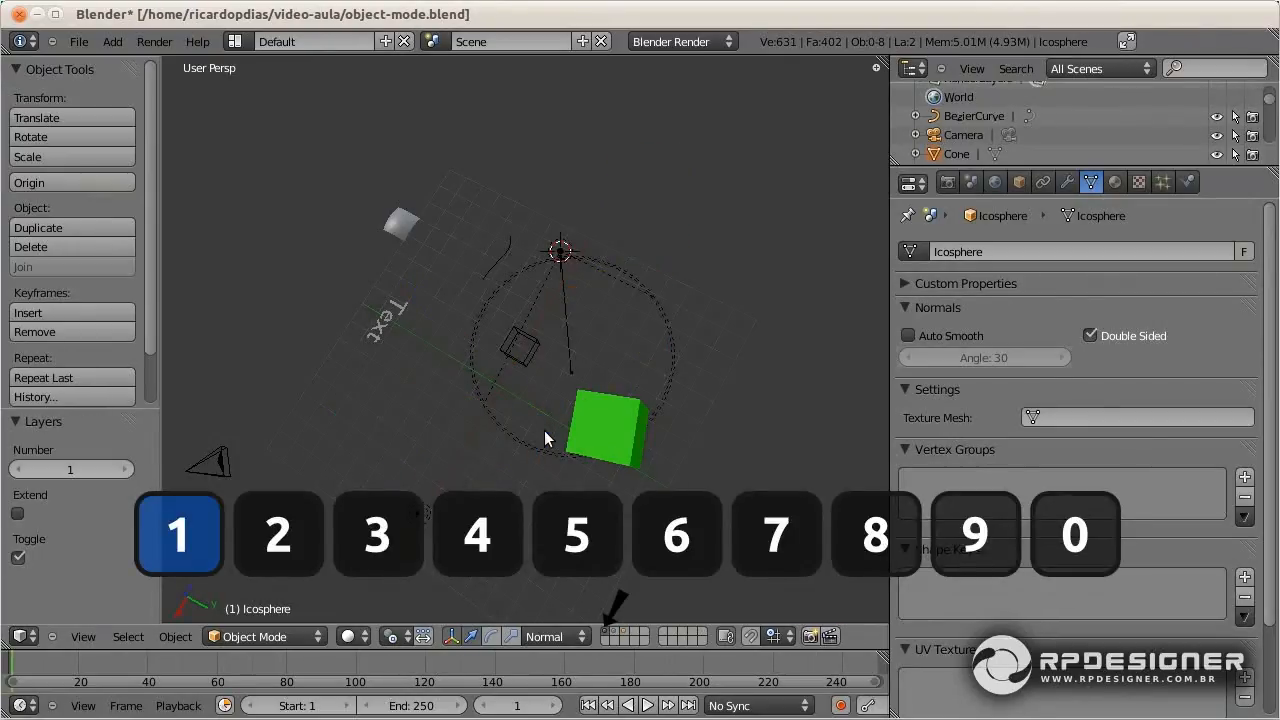
key("2")
key("3")
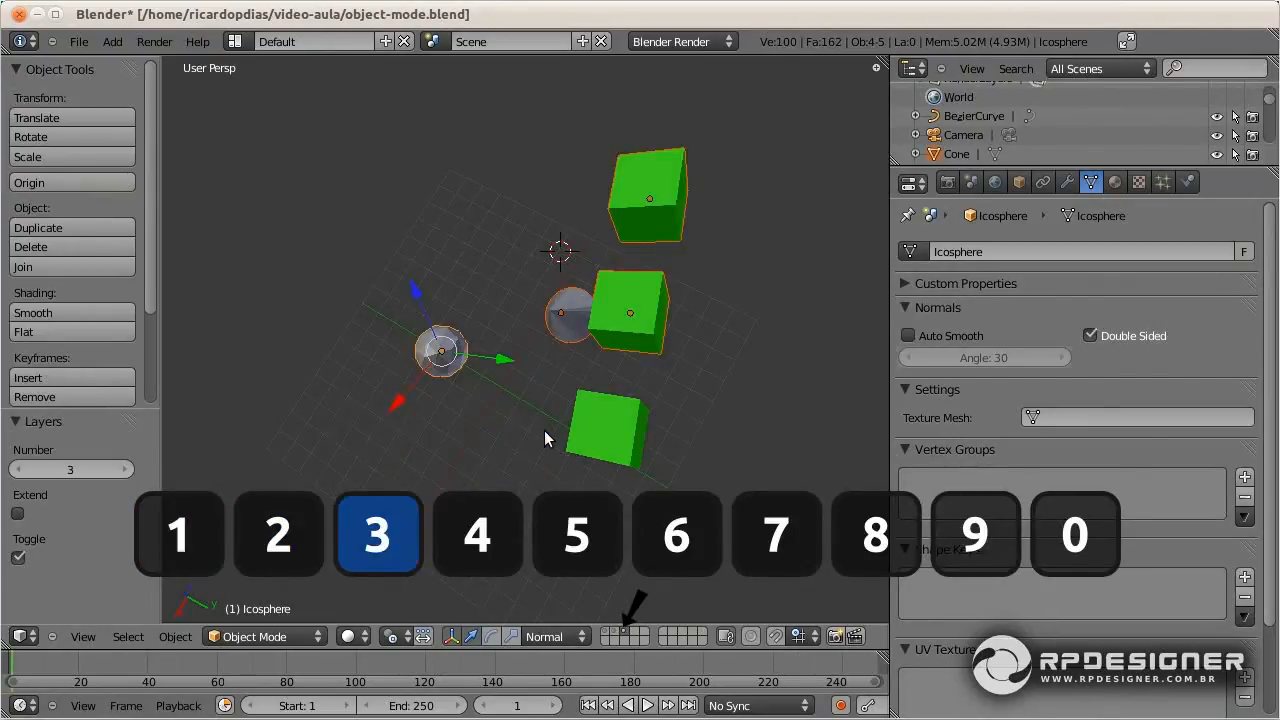
key("4")
key("5")
key("6")
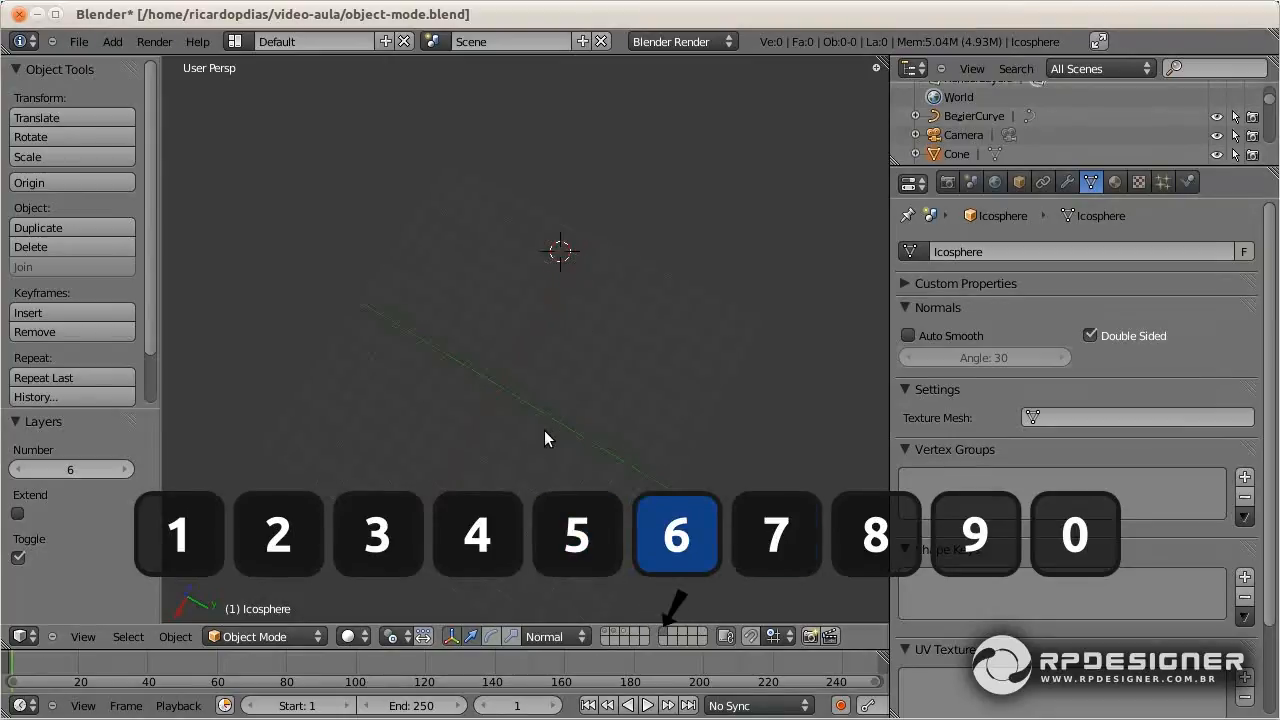
key("7")
key("8")
key("9")
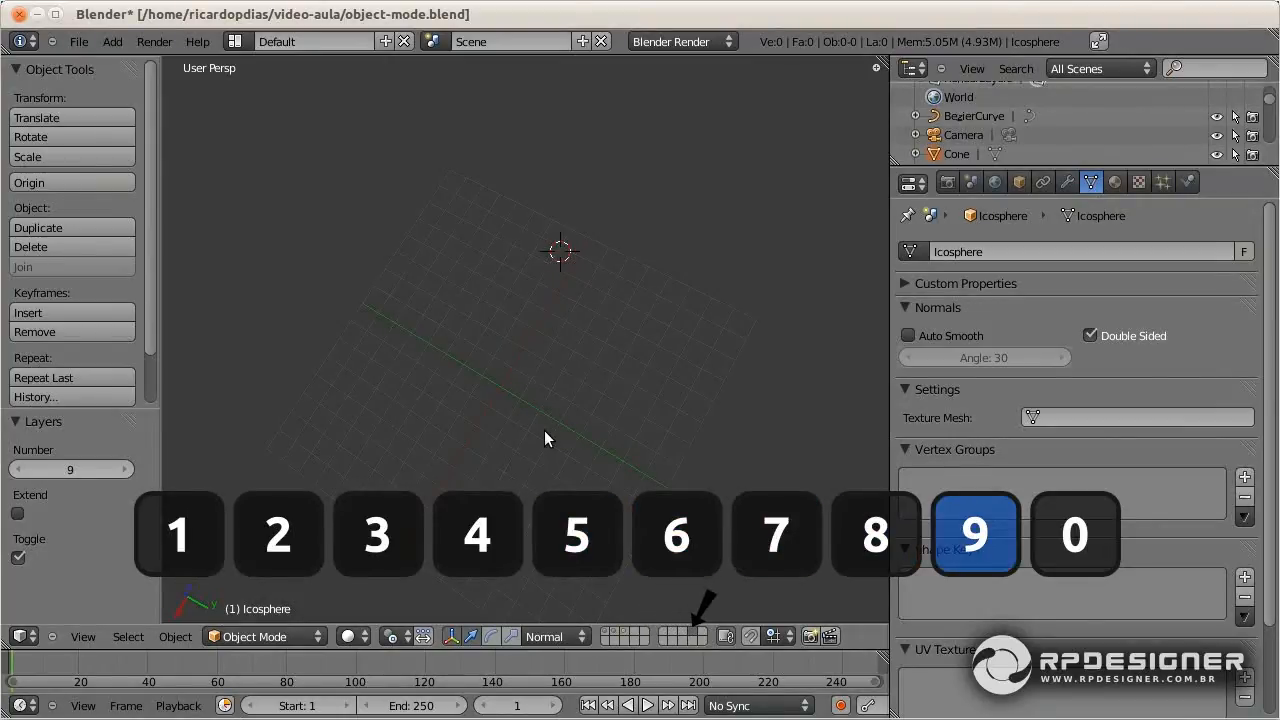
key("0")
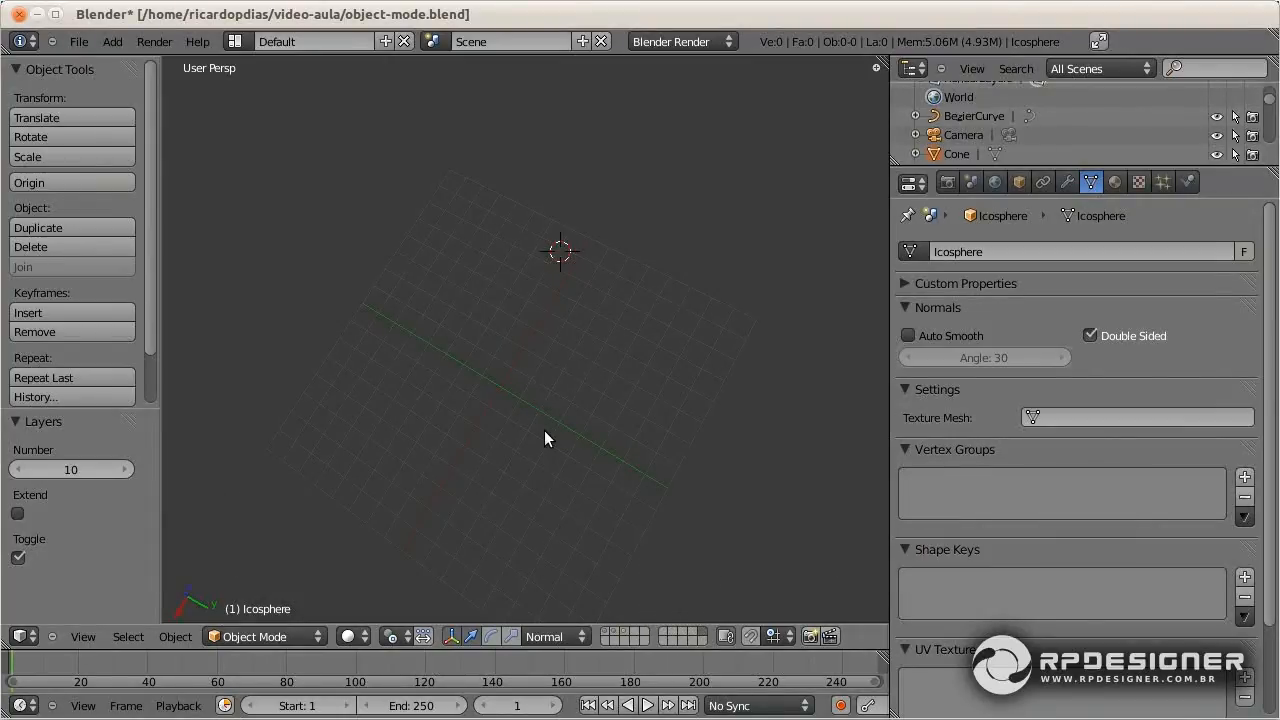
View layers 11 through 20 one at a time in order.
key("alt")
key("alt+1")
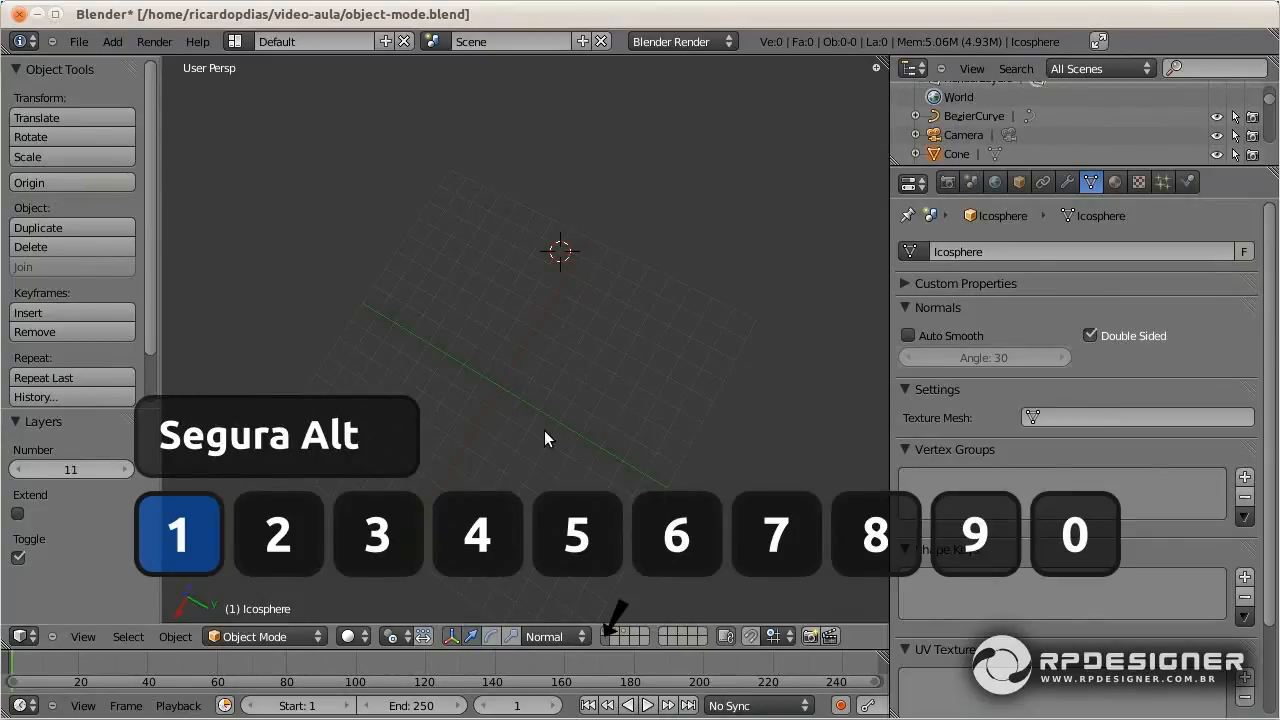
key("alt+2")
key("alt+3")
key("alt+4")
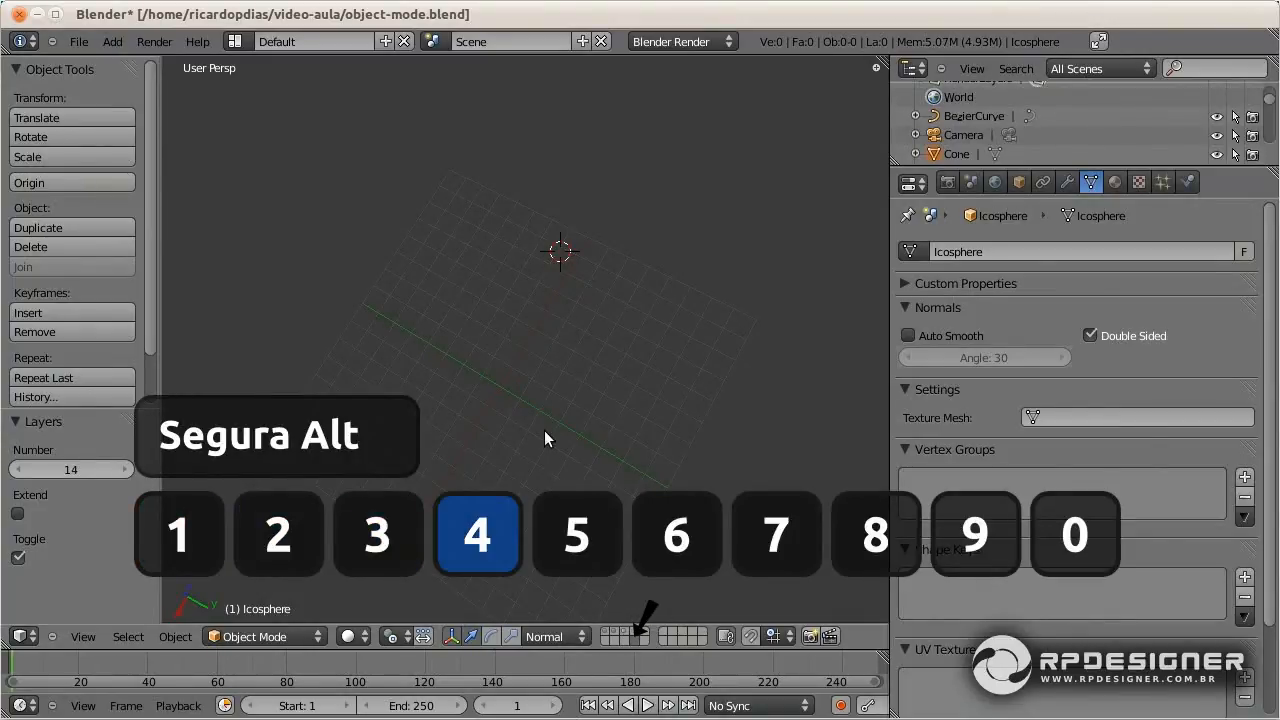
key("alt+5")
key("alt+6")
key("alt+7")
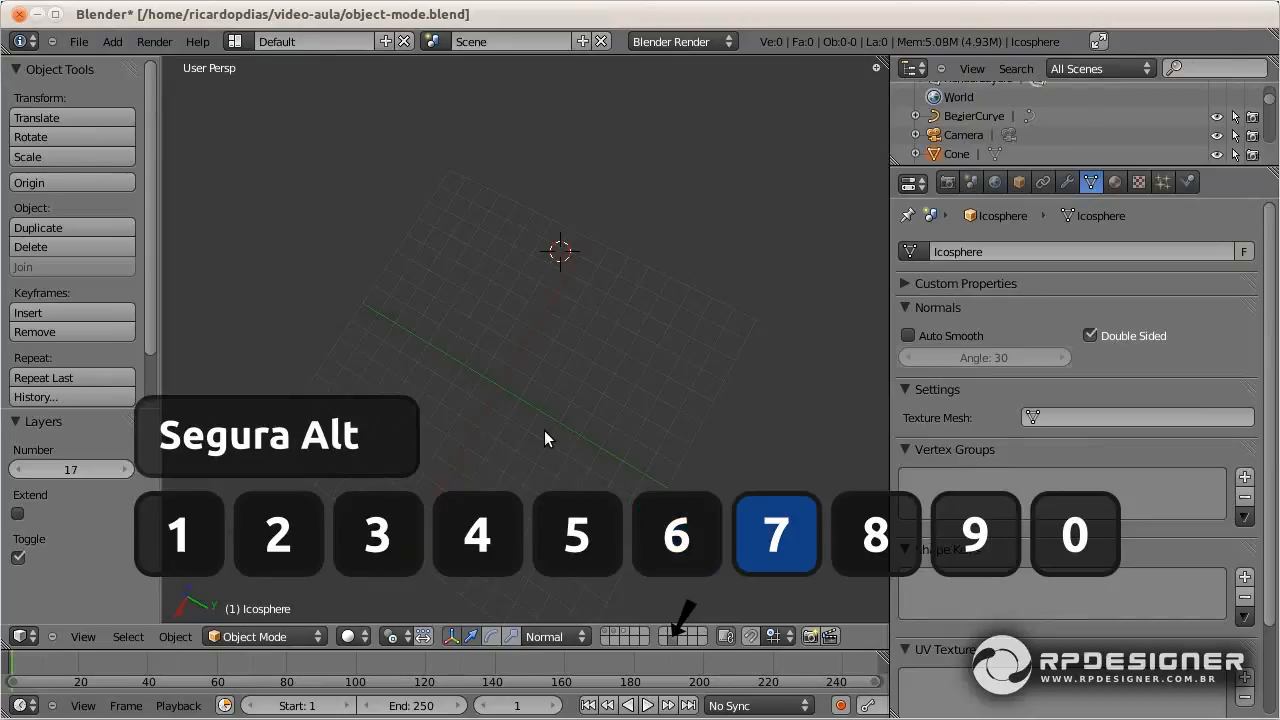
key("alt+8")
key("alt+9")
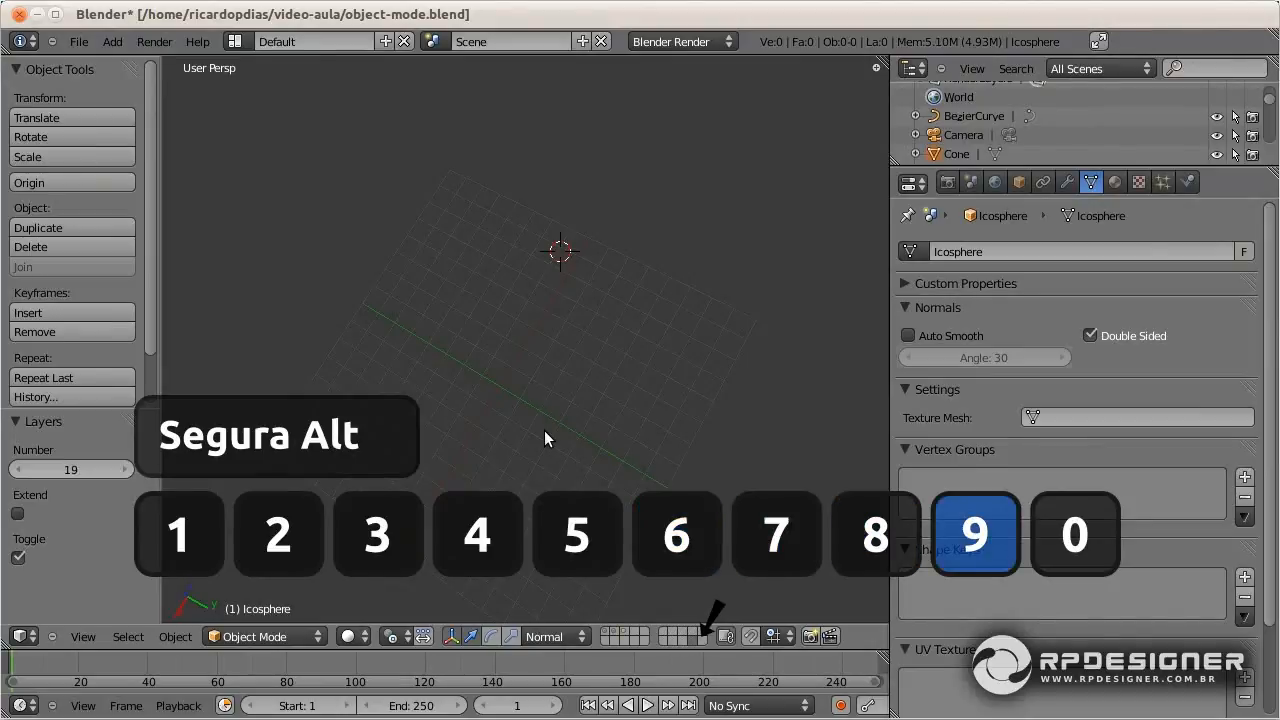
key("alt+0")
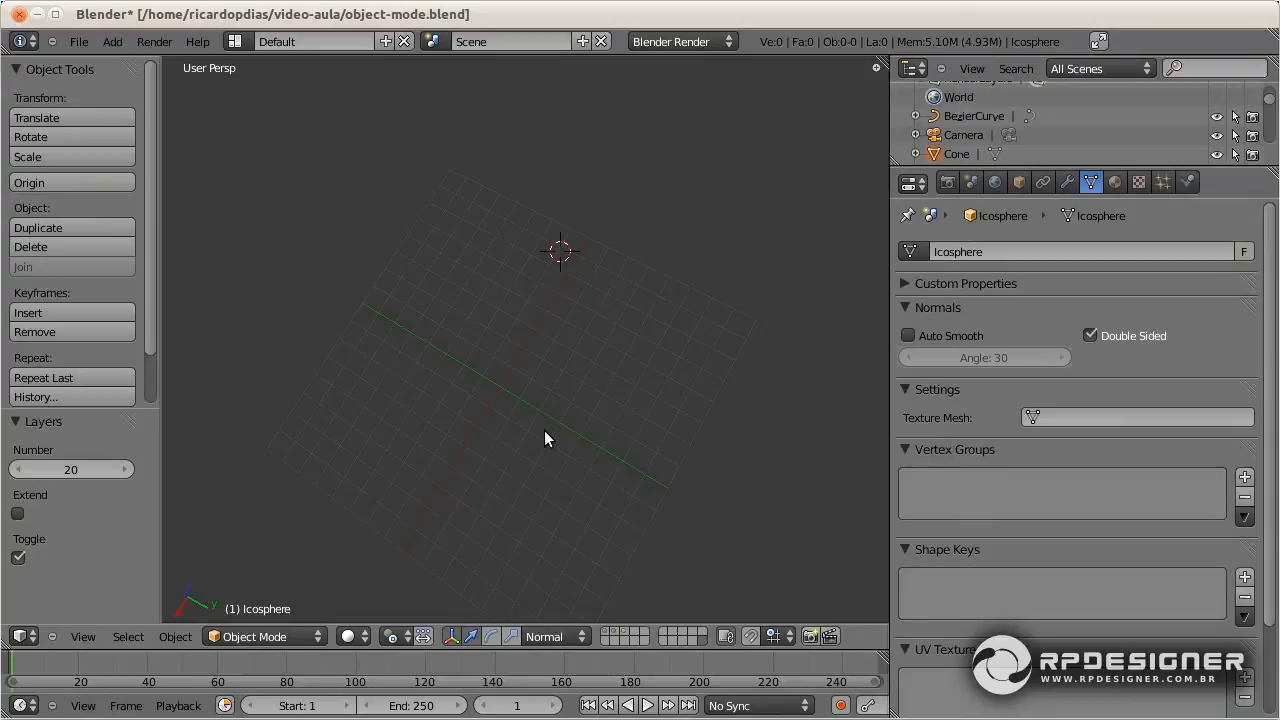
Show layer 1 and extend the visible layers with layers 2, 3, 4 and 5.
key("shift+alt+1")
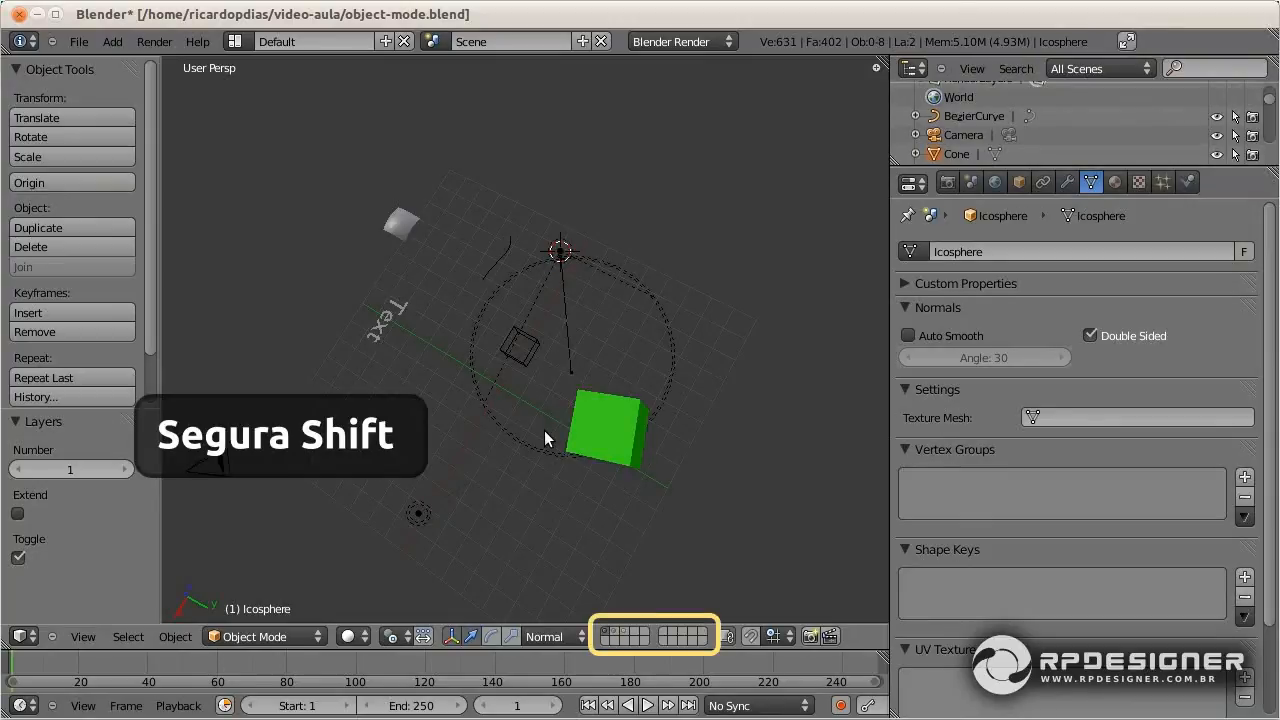
key("shift+alt+2")
key("shift+alt+3")
key("shift+2")
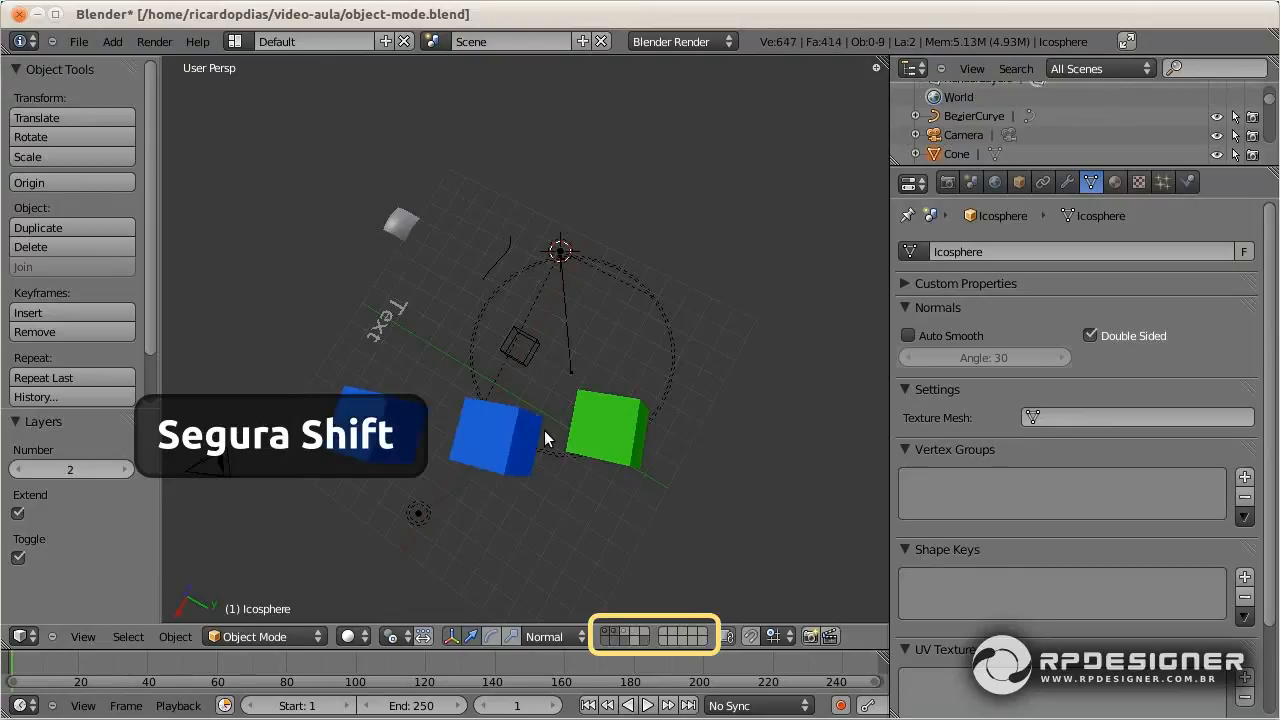
key("shift+3")
key("shift+4")
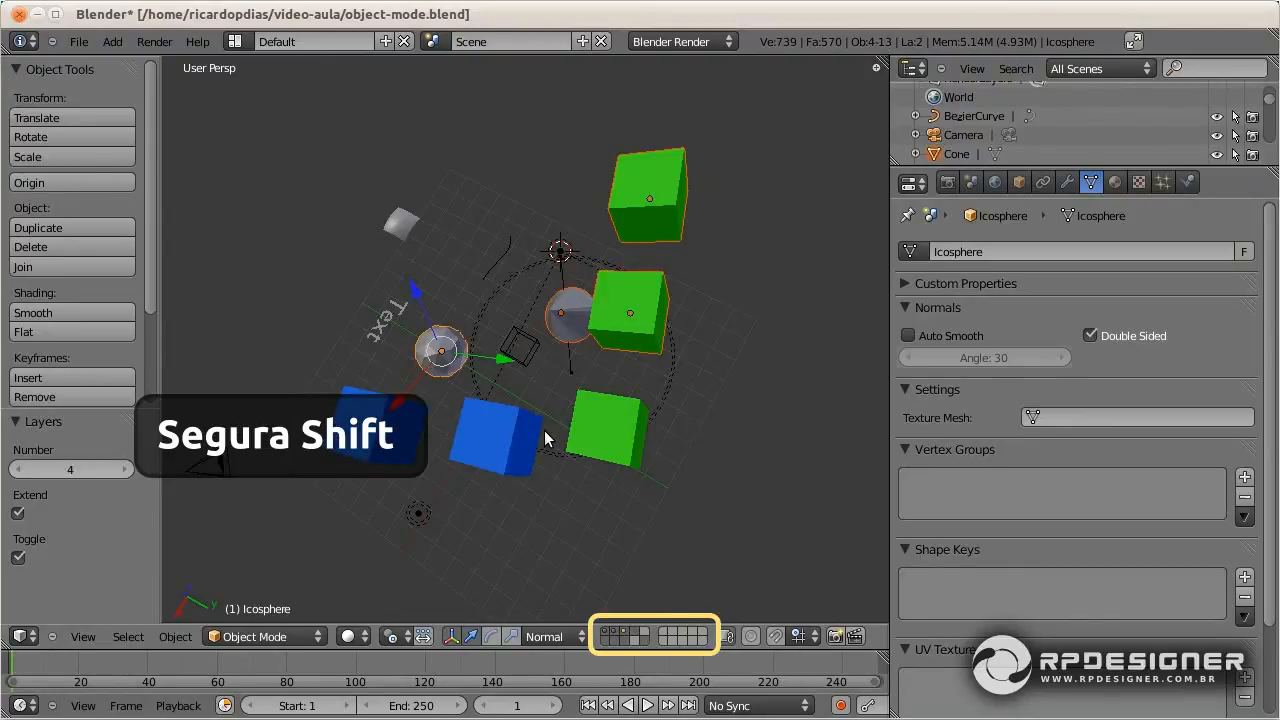
key("shift+5")
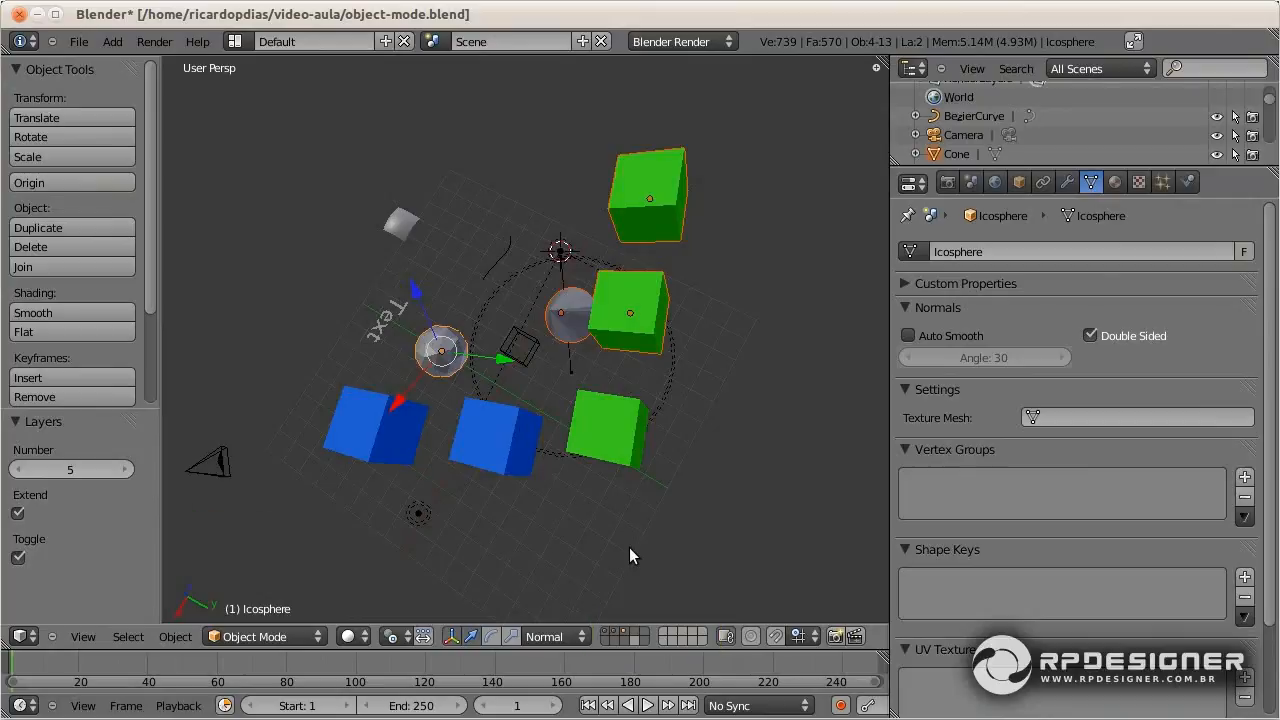